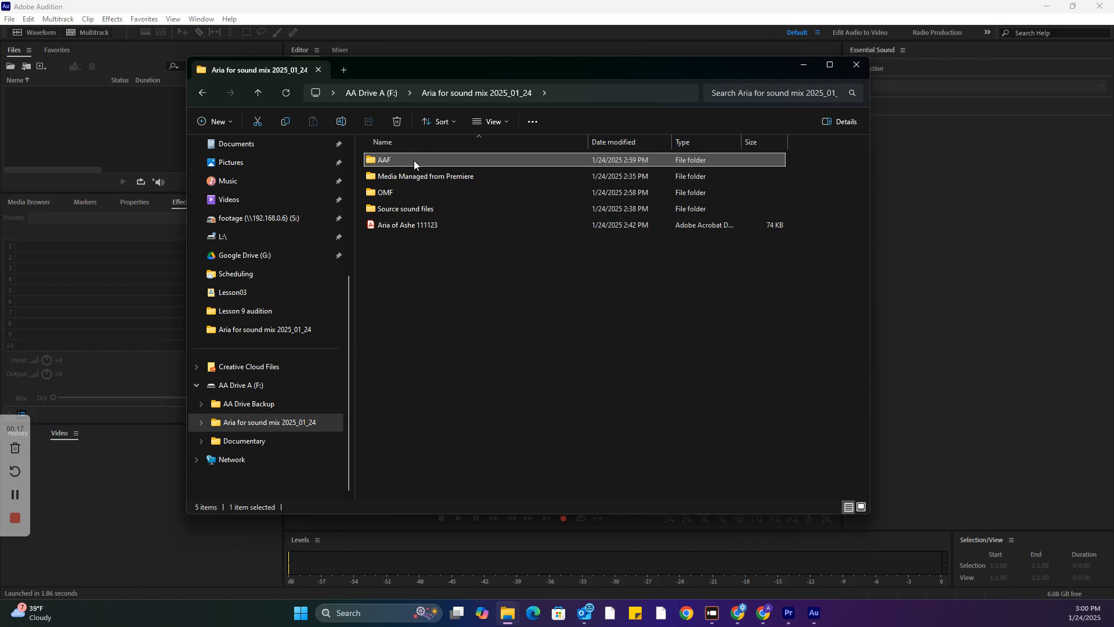
# Step: Look over the sound mix folder's contents, check inside the Source sound files folder, and return to the Aria for sound mix 2025_01_24 folder
pyautogui.click(421, 176)
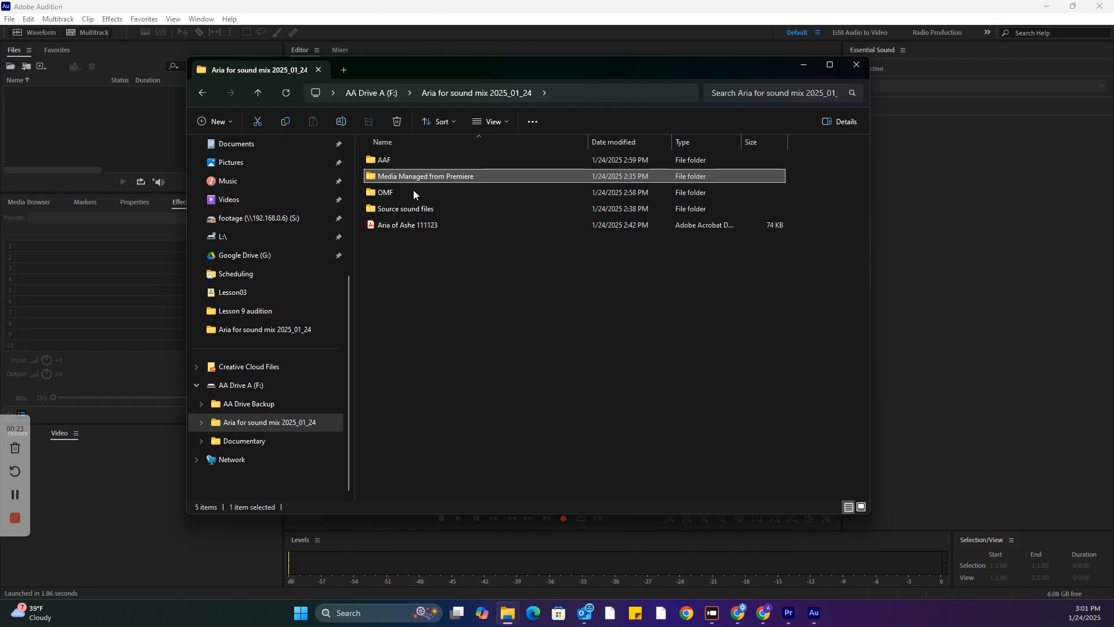
pyautogui.click(407, 211)
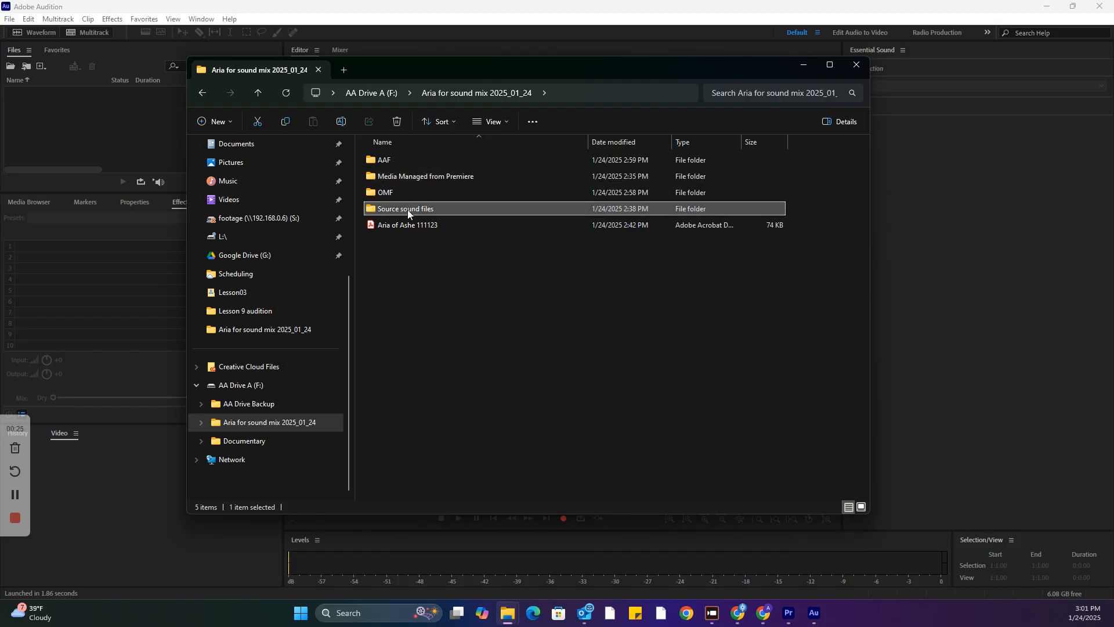
pyautogui.click(419, 225)
pyautogui.click(418, 211)
pyautogui.doubleClick(419, 212)
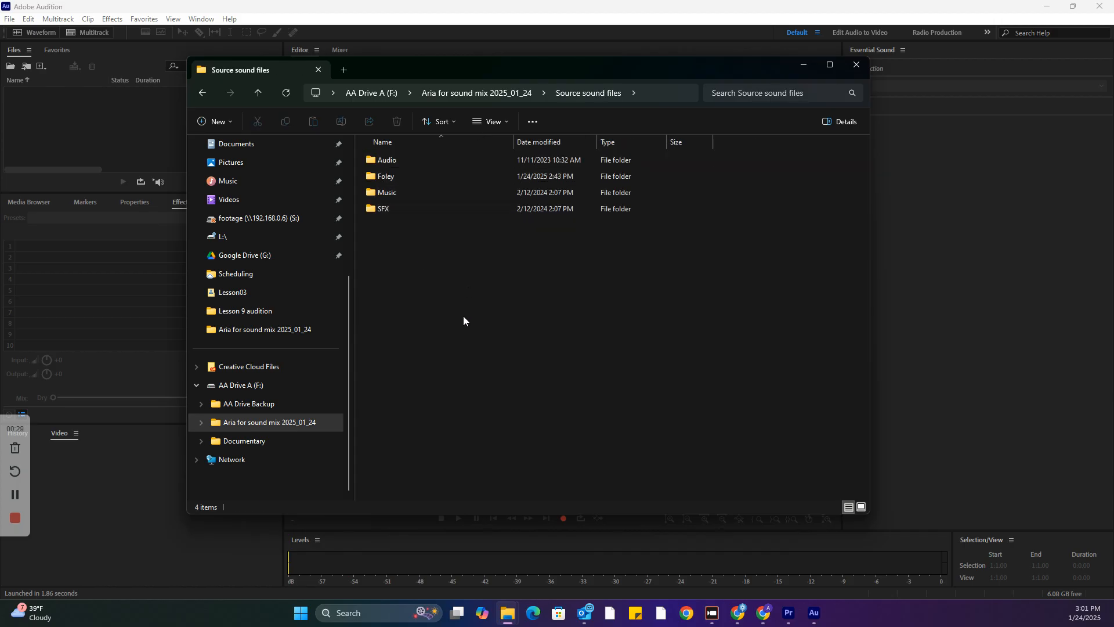
pyautogui.click(489, 95)
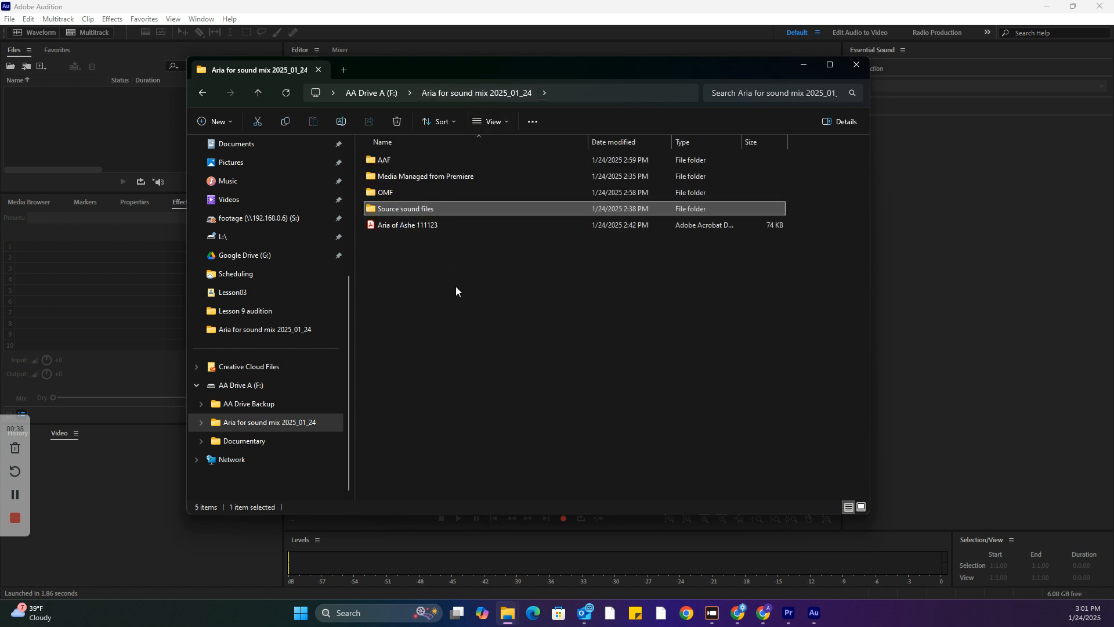
# Step: Open the Media Managed from Premiere folder and widen the Name column to read the full file names
pyautogui.doubleClick(409, 176)
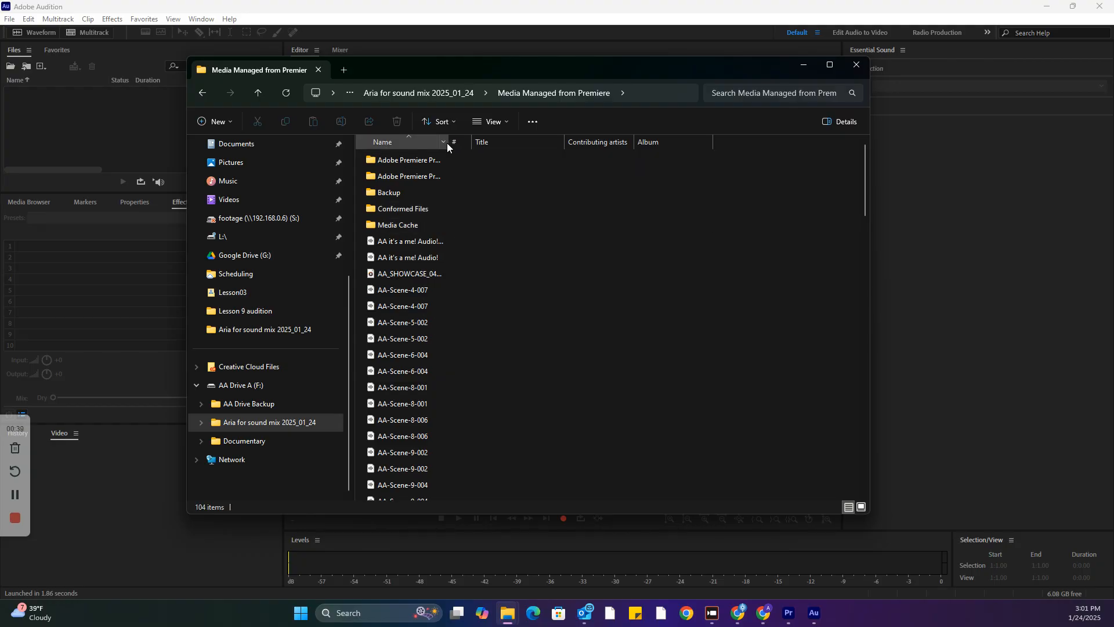
pyautogui.moveTo(447, 143); pyautogui.dragTo(700, 142)
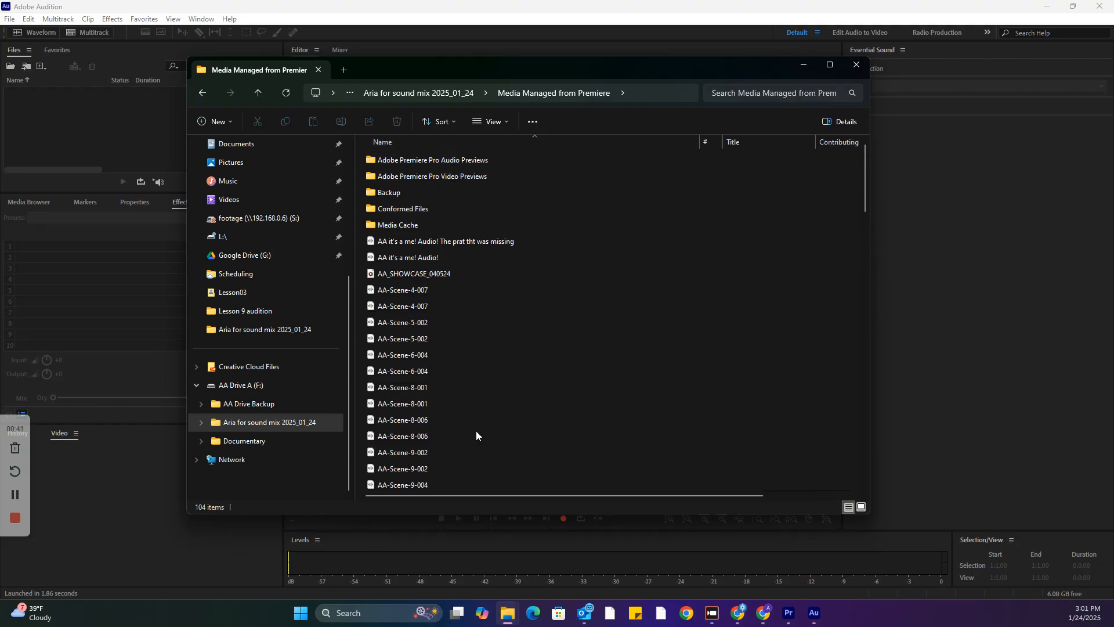
pyautogui.scroll(-20, 478, 432)
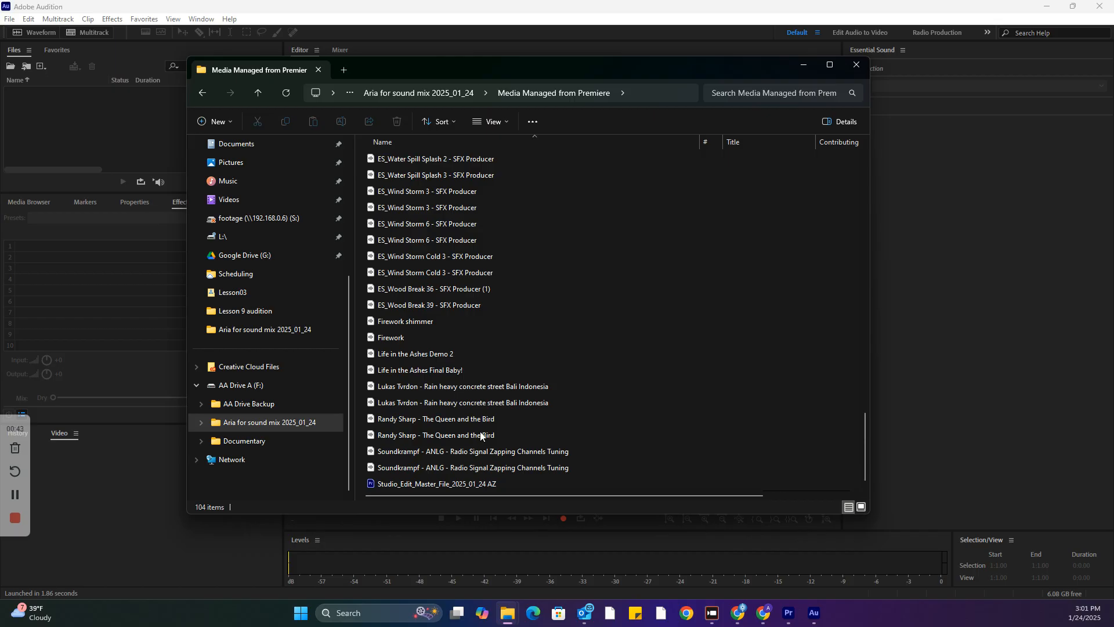
# Step: Open Studio_Edit_Master_File_2025_01_24 AZ with Adobe Audition 2025 and import the sequence Aria_for_sound_2025_01_24_AZ - Simplified
pyautogui.click(474, 484)
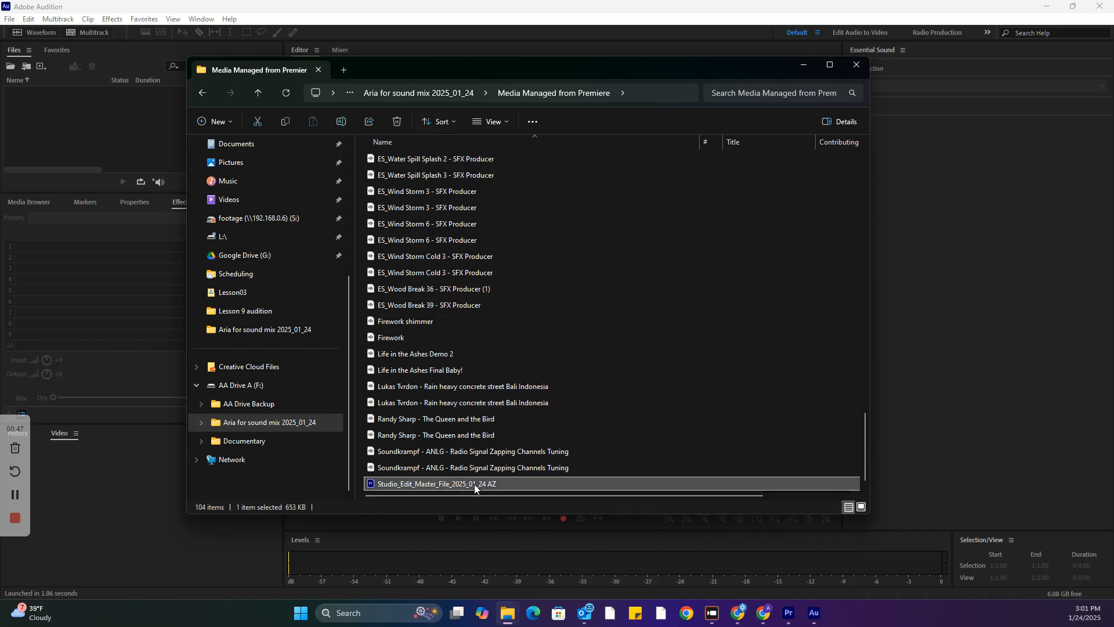
pyautogui.rightClick(475, 484)
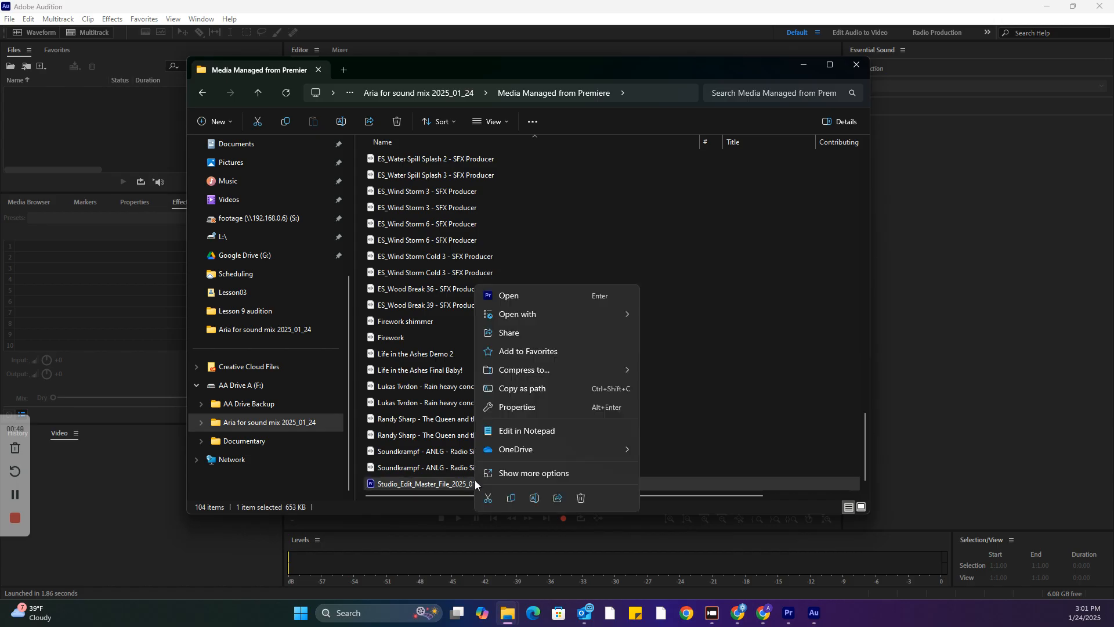
pyautogui.moveTo(556, 314)
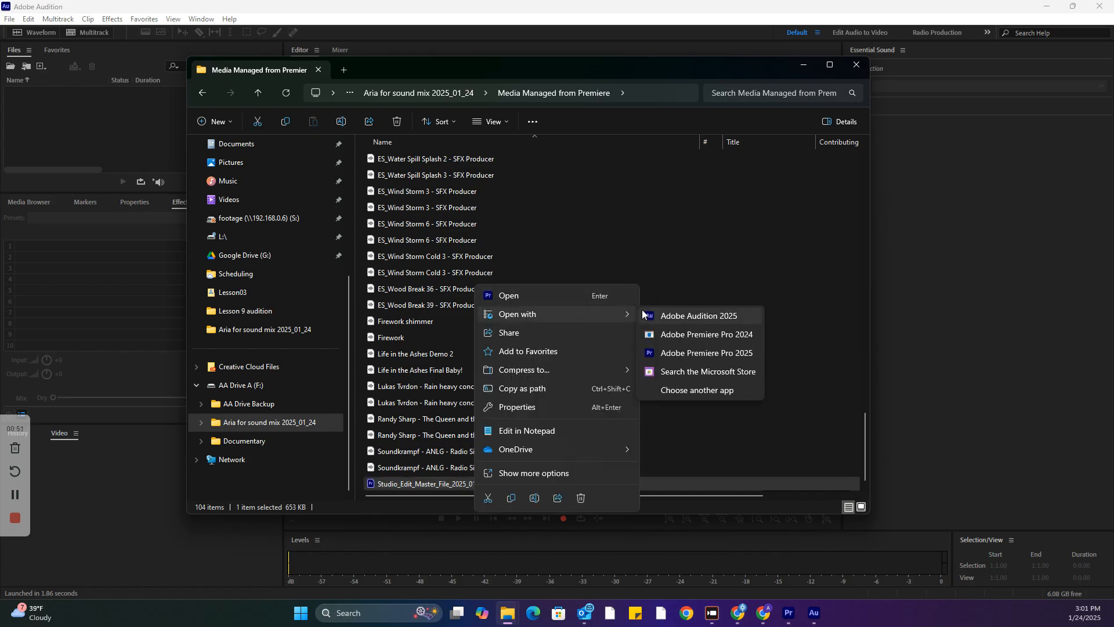
pyautogui.click(680, 316)
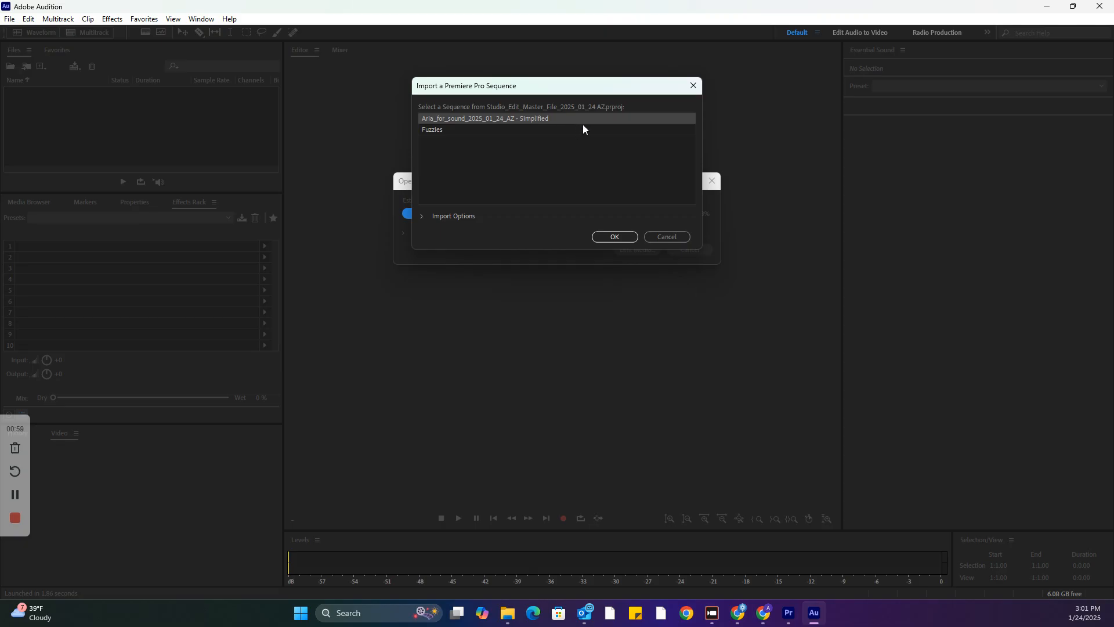
pyautogui.click(616, 236)
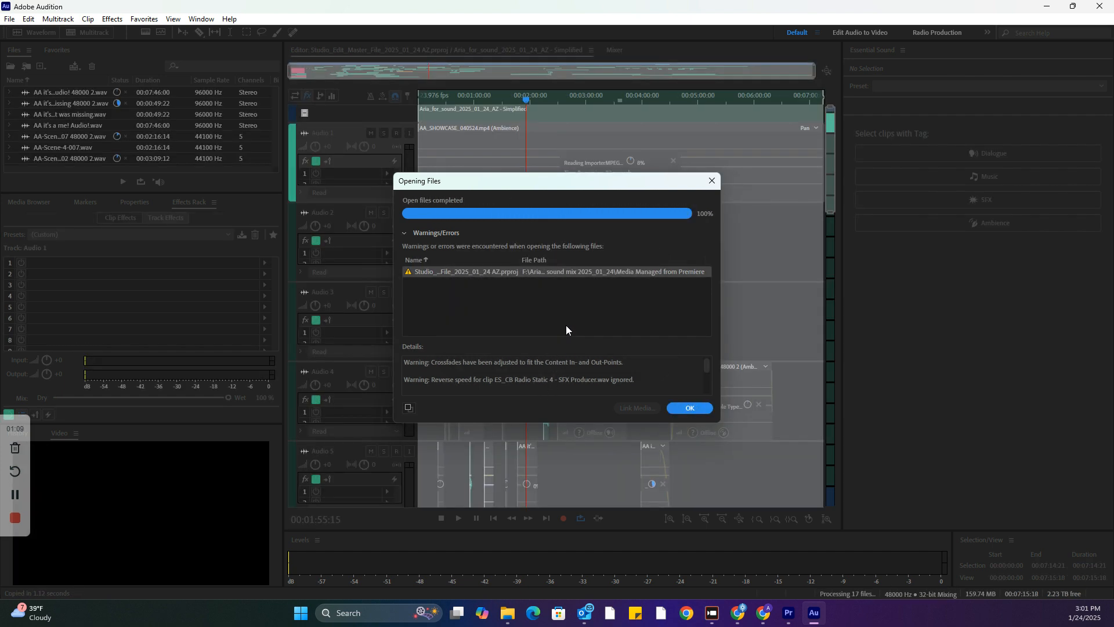
# Step: Review the warning details in the file opening report and dismiss the report
pyautogui.scroll(-1, 541, 377)
pyautogui.scroll(-2, 541, 373)
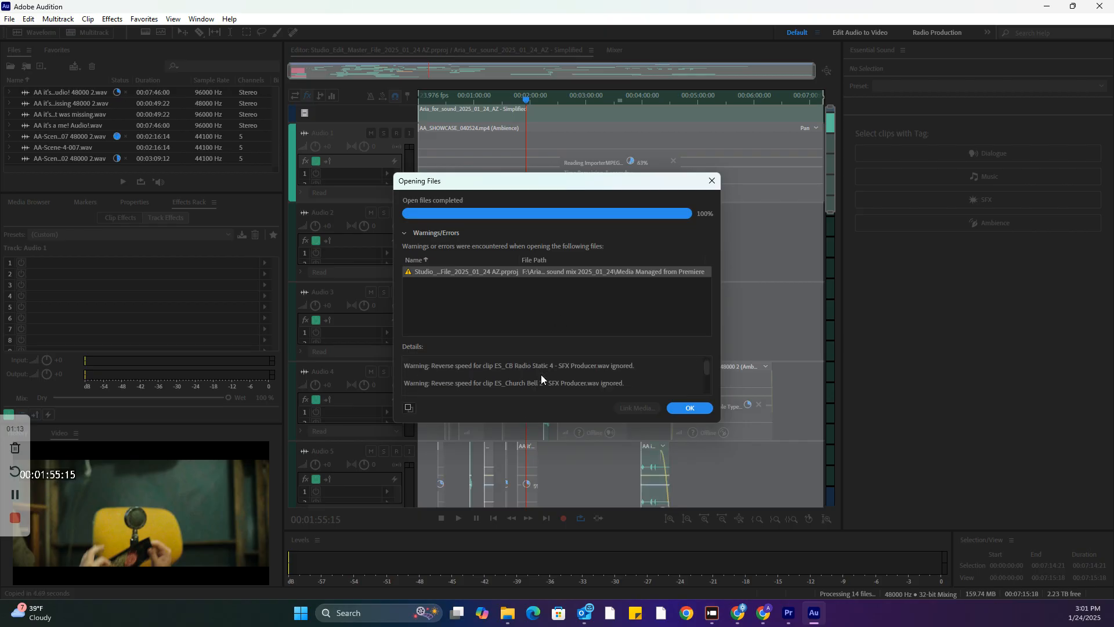
pyautogui.scroll(-3, 540, 374)
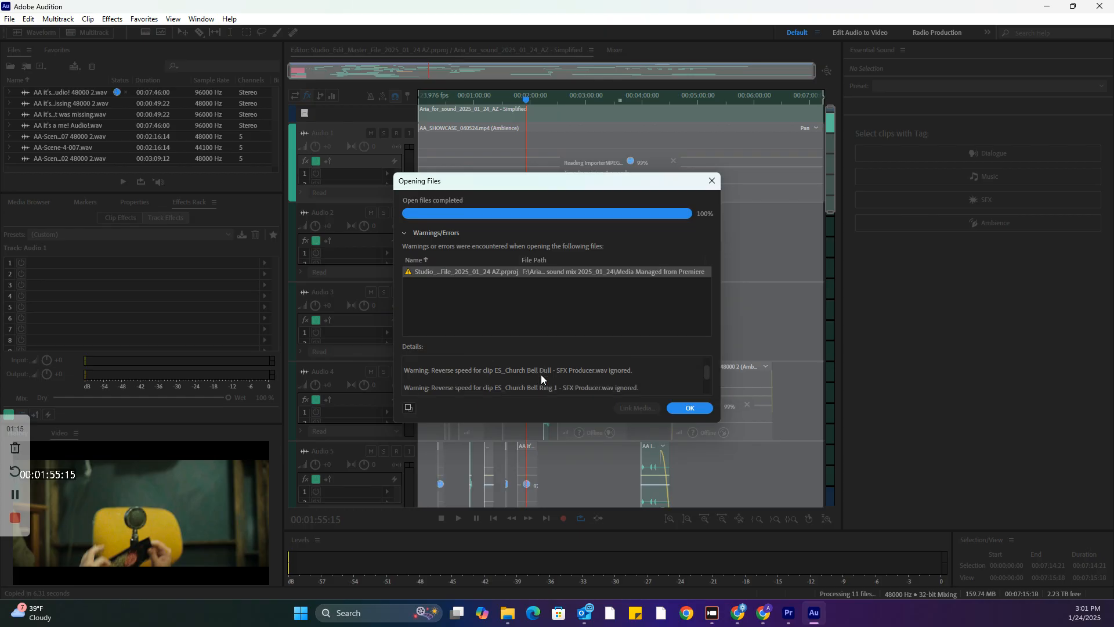
pyautogui.scroll(-5, 541, 375)
pyautogui.scroll(-3, 541, 373)
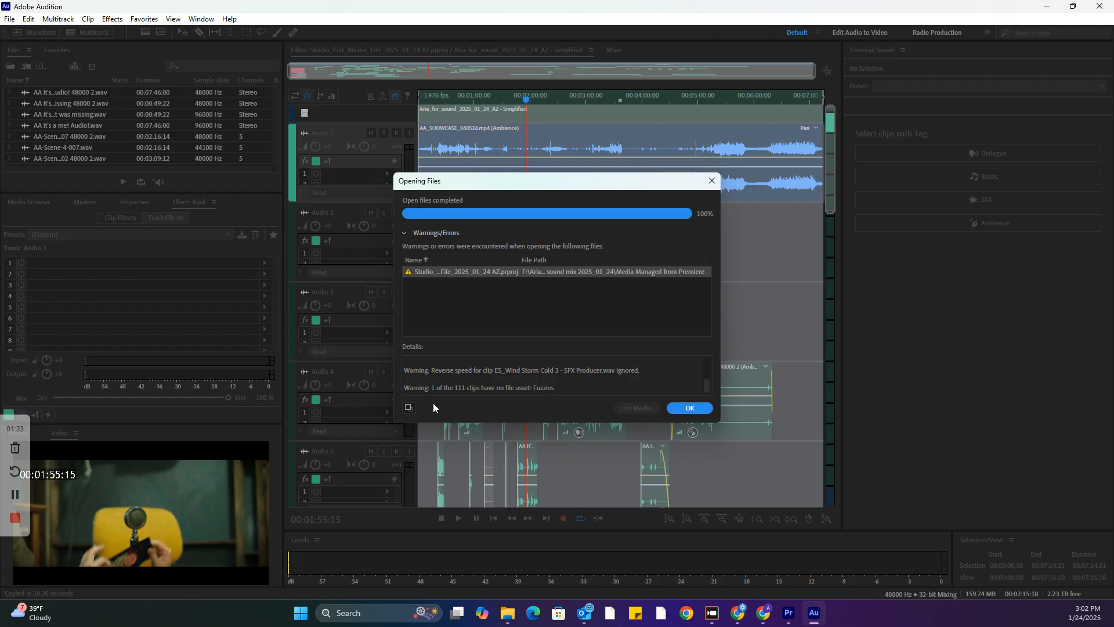
pyautogui.click(408, 407)
pyautogui.moveTo(708, 387); pyautogui.dragTo(711, 357)
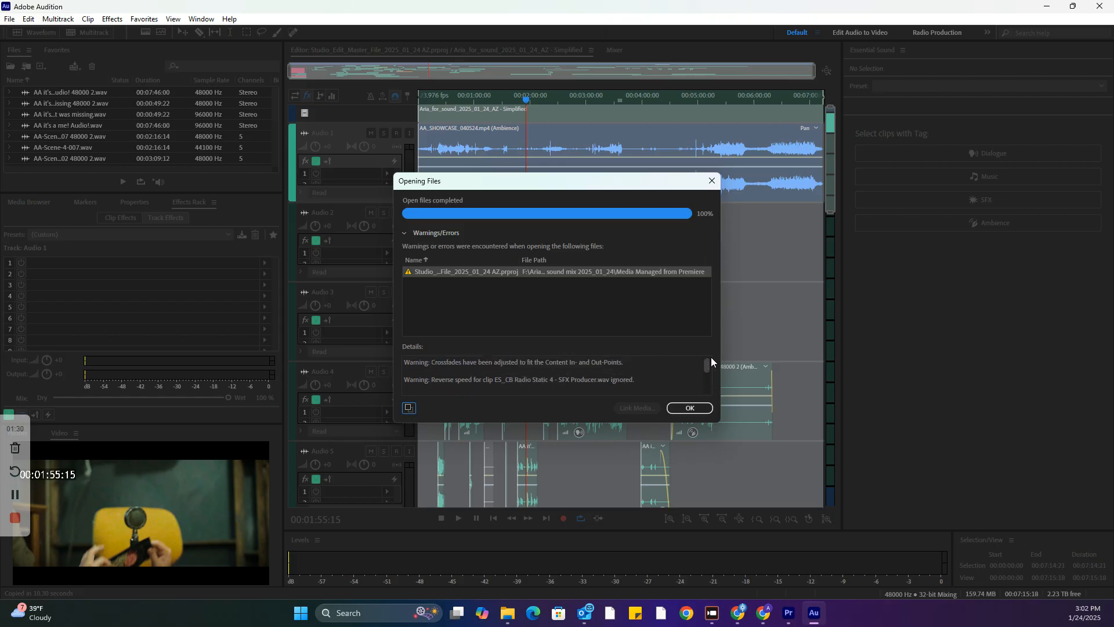
pyautogui.click(691, 408)
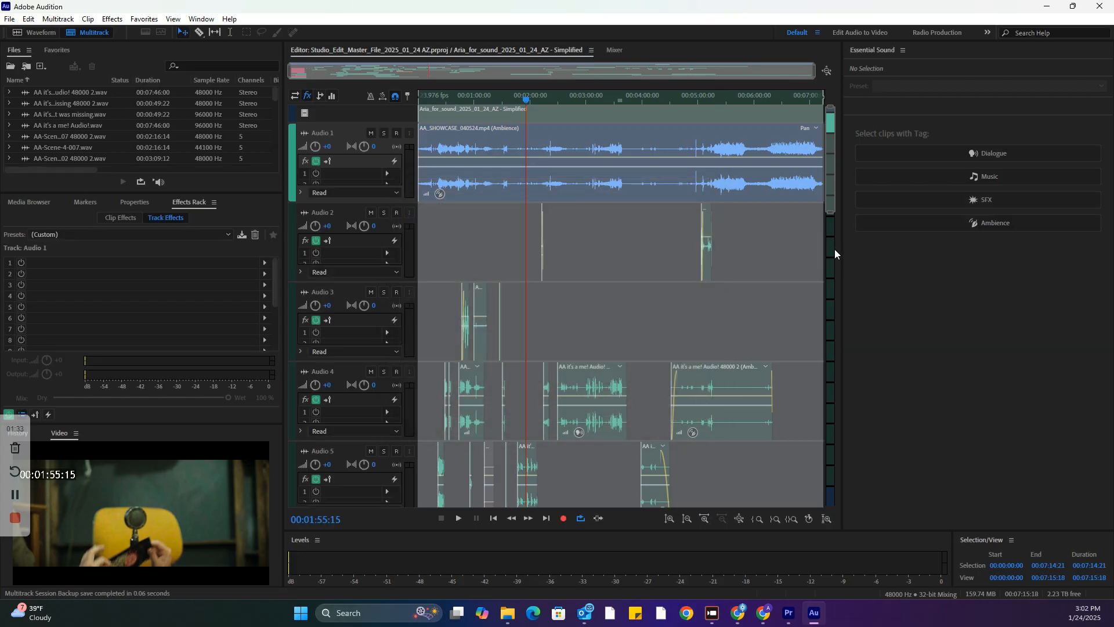
# Step: Open the clip at the start of the Audio 6 track in the waveform editor and play it briefly
pyautogui.moveTo(827, 187); pyautogui.dragTo(828, 294)
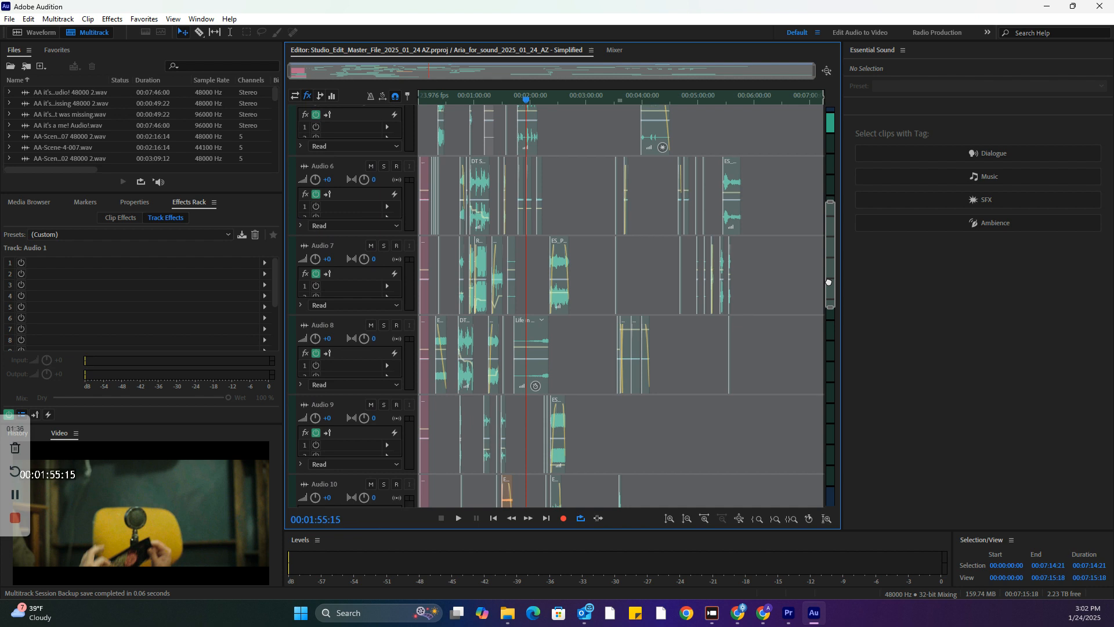
pyautogui.doubleClick(423, 206)
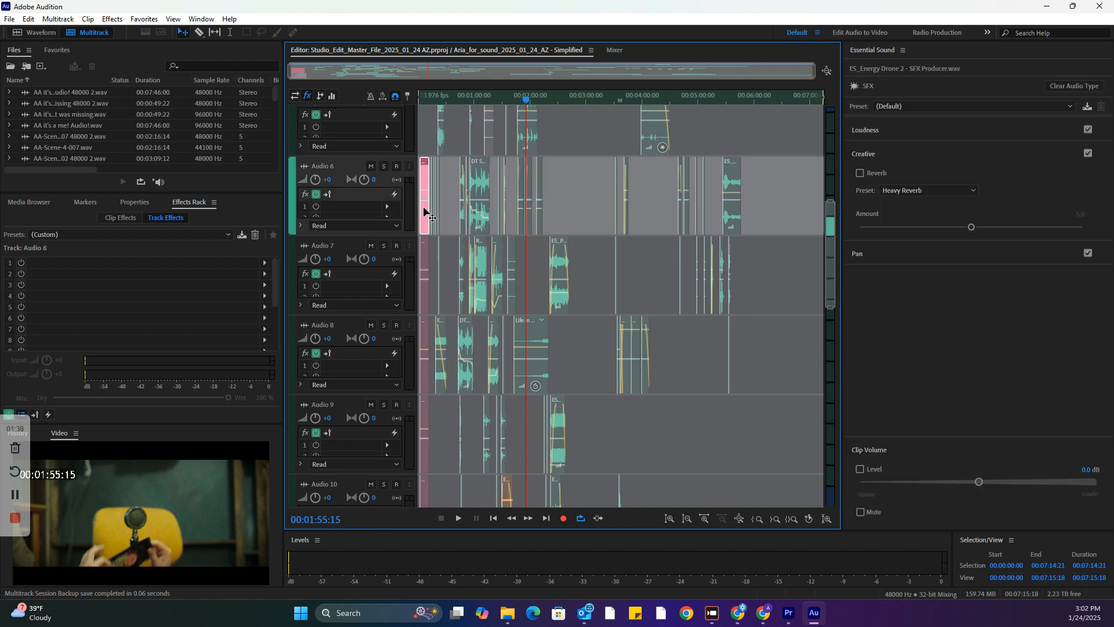
pyautogui.press('space')
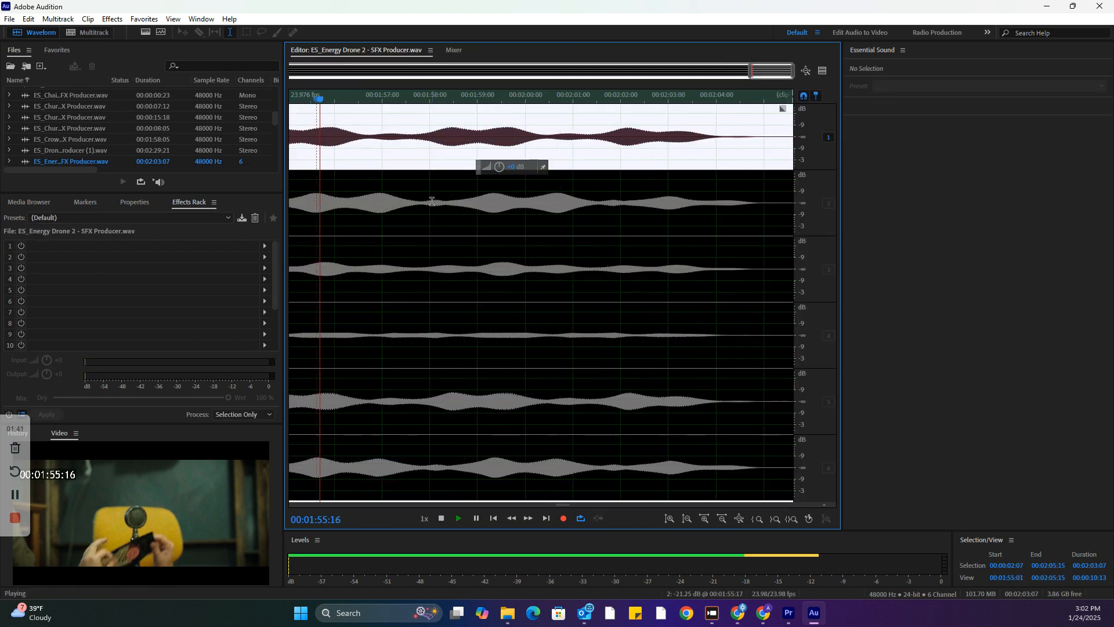
pyautogui.press('space')
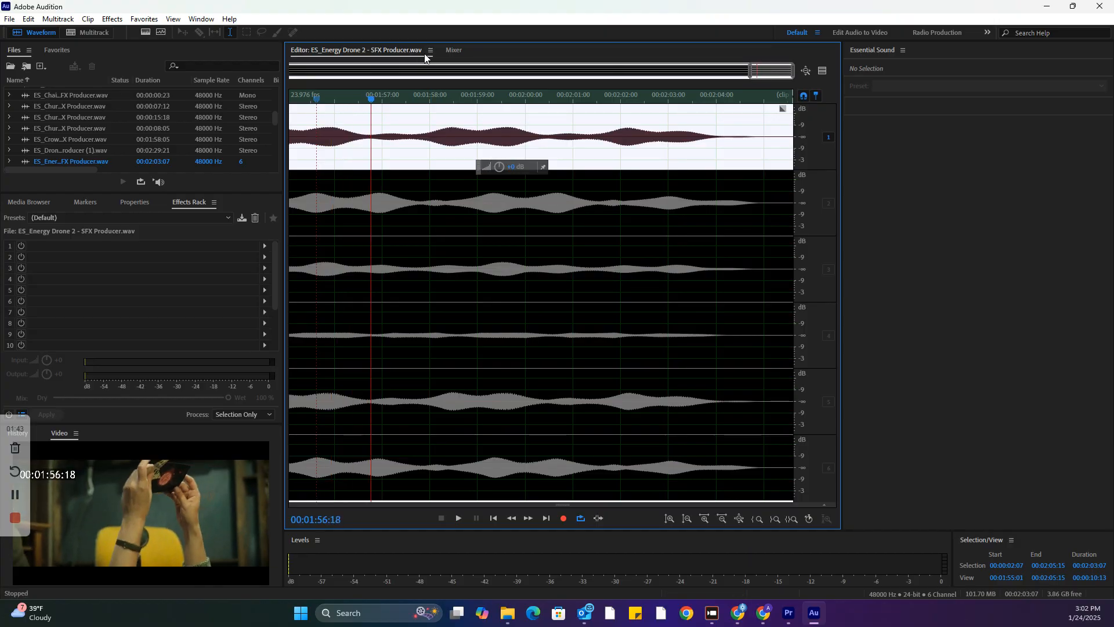
# Step: Reopen the imported Simplified multitrack session from the end of the project's file list
pyautogui.click(455, 51)
pyautogui.scroll(-5, 41, 155)
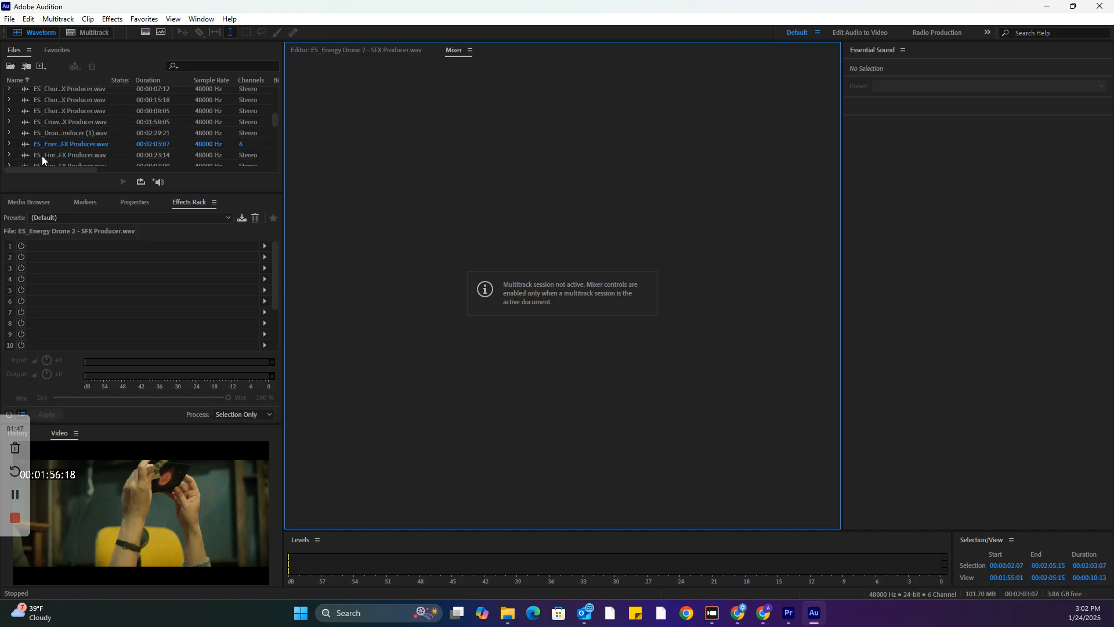
pyautogui.moveTo(276, 128); pyautogui.dragTo(277, 170)
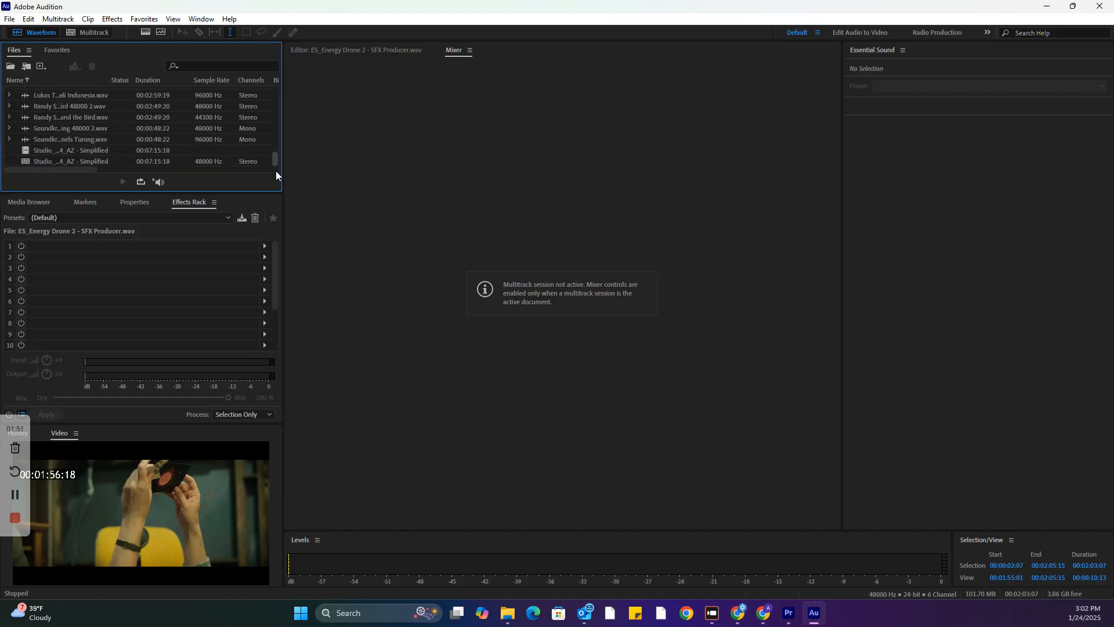
pyautogui.doubleClick(96, 161)
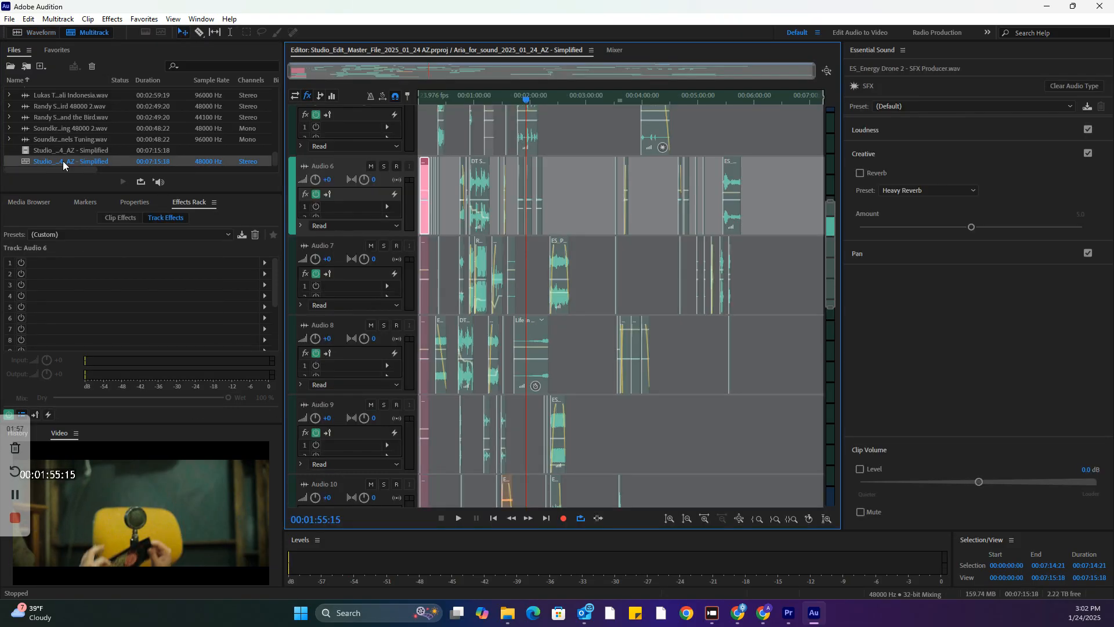
pyautogui.click(10, 18)
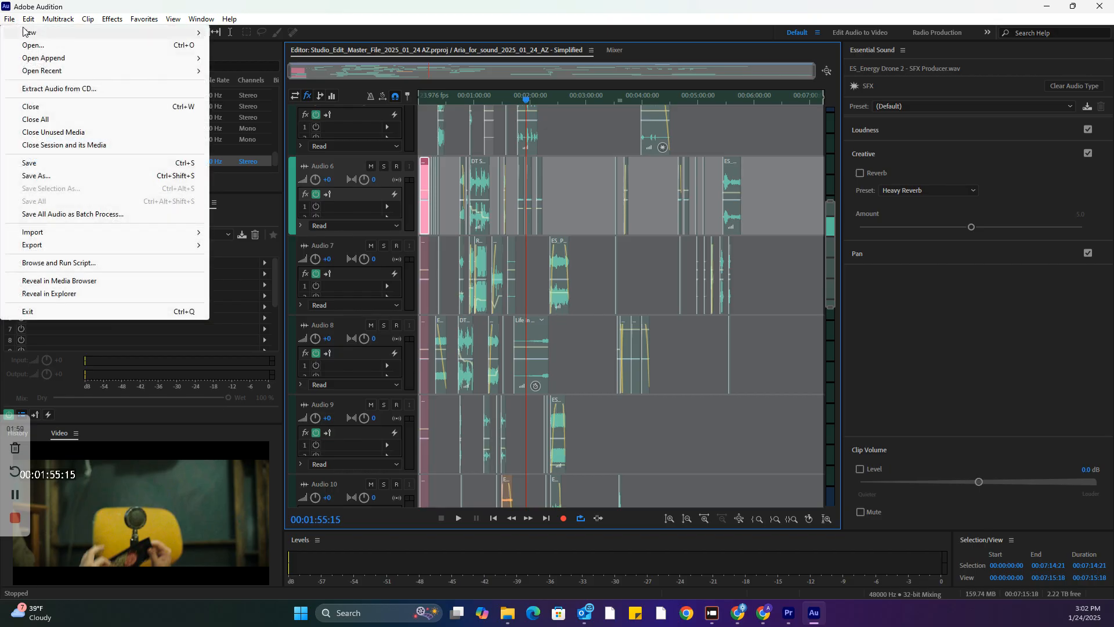
pyautogui.click(55, 175)
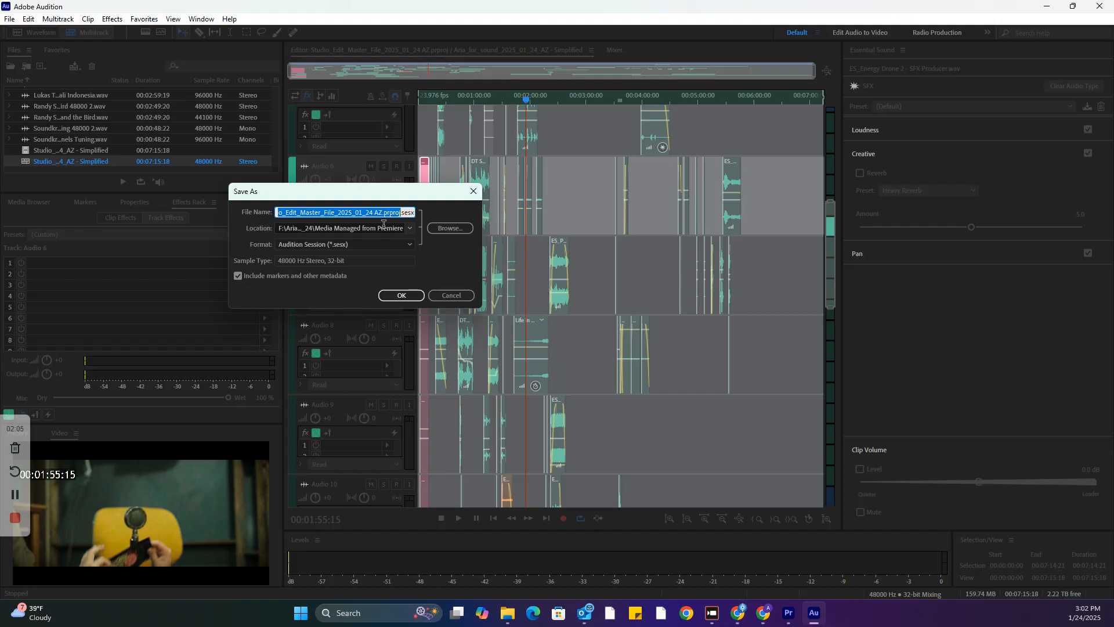
pyautogui.click(451, 299)
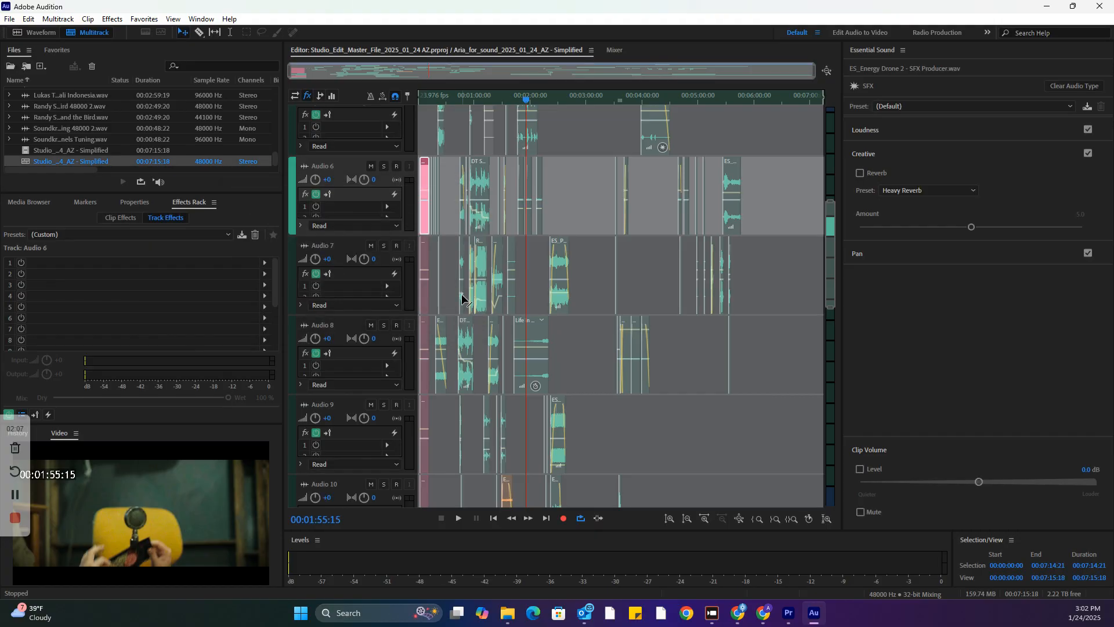
# Step: Mute the Audio 1 track and unmute it again
pyautogui.moveTo(834, 239); pyautogui.dragTo(834, 146)
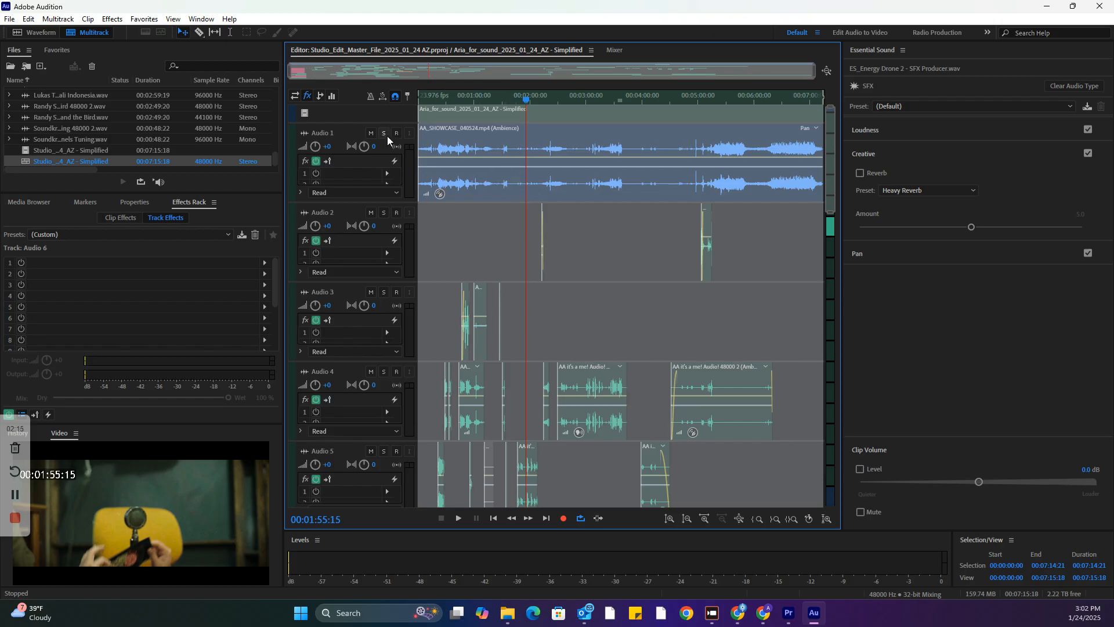
pyautogui.click(357, 132)
pyautogui.click(370, 134)
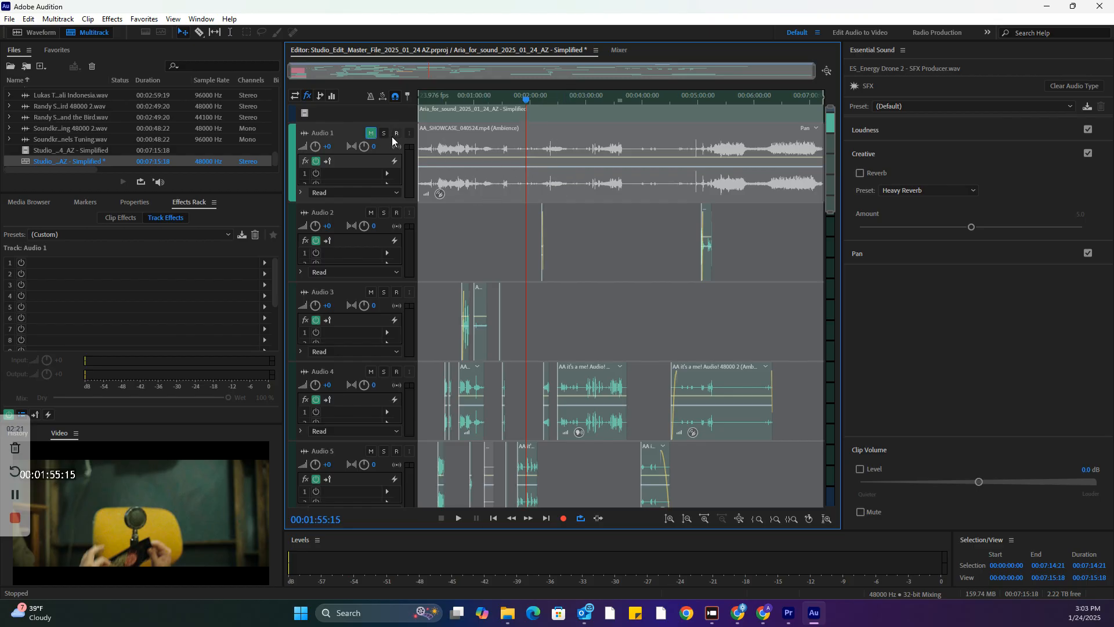
pyautogui.click(371, 134)
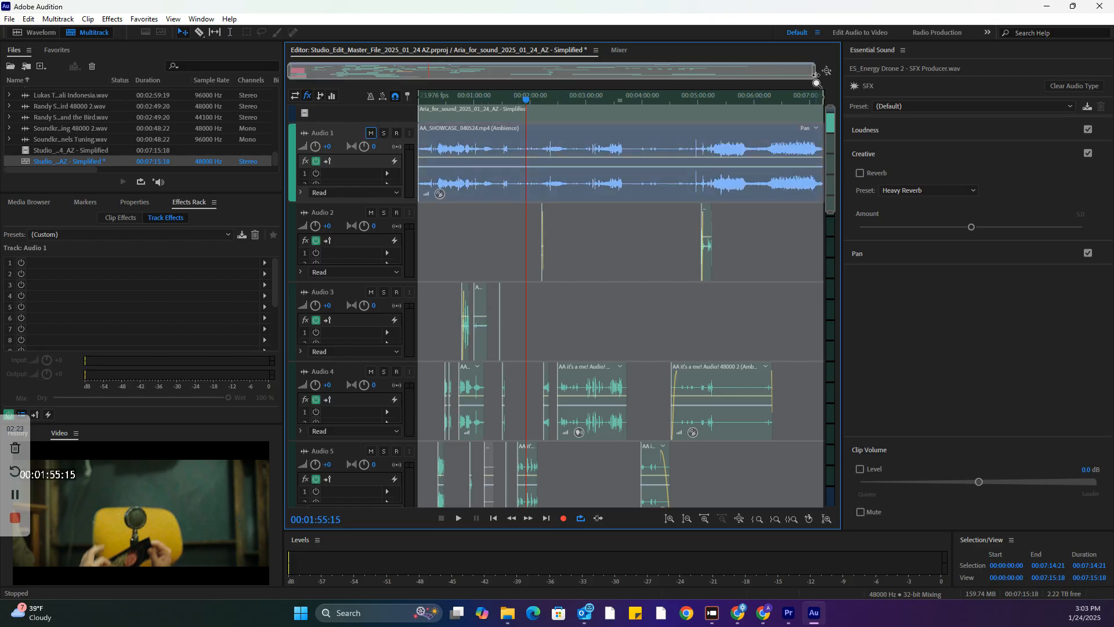
# Step: Zoom the timeline to roughly its first two minutes and move the Audio 4 track directly below Audio 1
pyautogui.moveTo(817, 76); pyautogui.dragTo(427, 88)
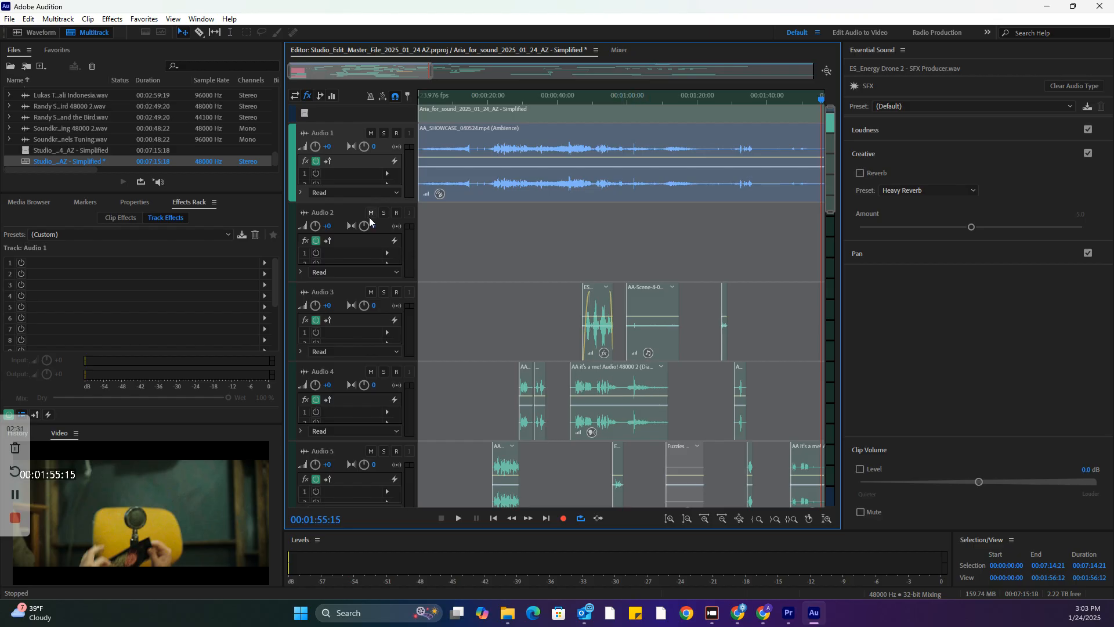
pyautogui.click(616, 378)
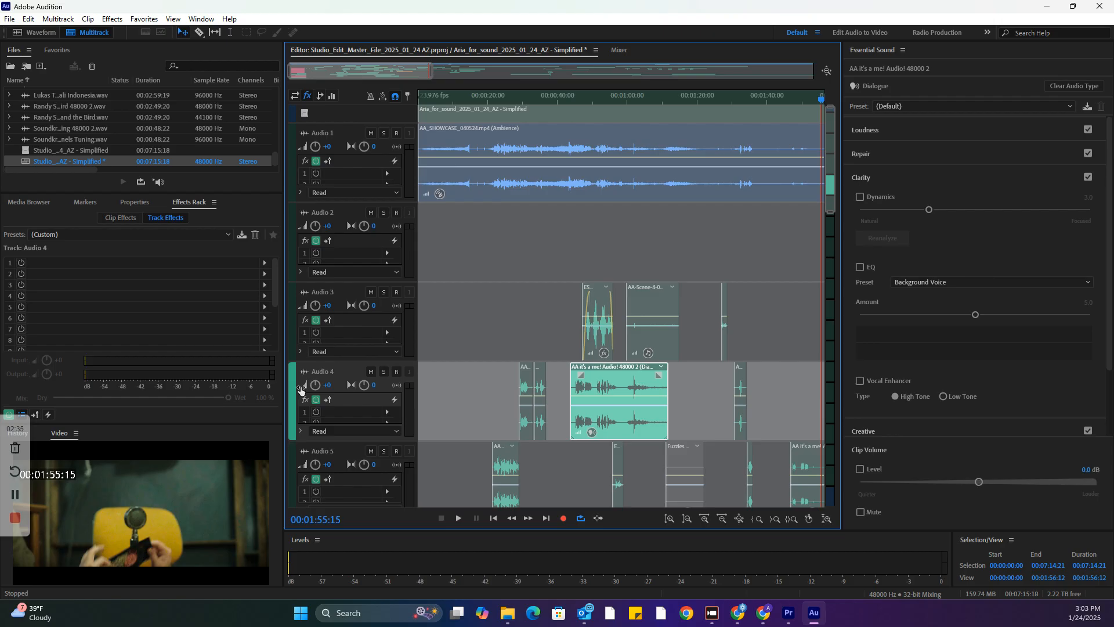
pyautogui.moveTo(295, 387); pyautogui.dragTo(290, 219)
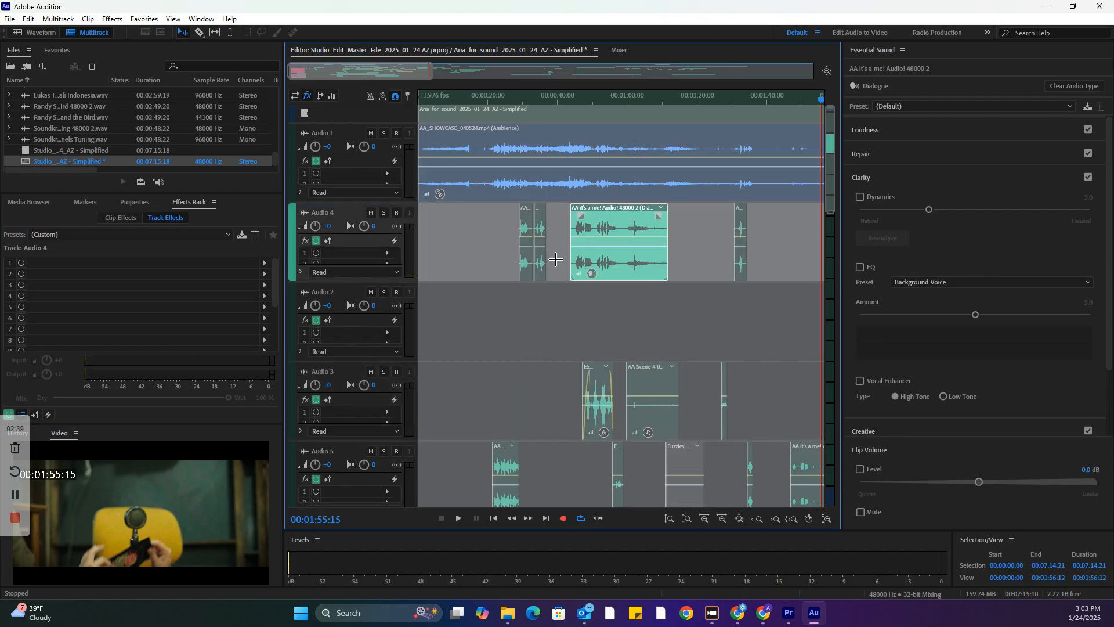
# Step: Move the first clip on the Audio 4 track down to the Audio 2 track, keeping its timing
pyautogui.click(527, 276)
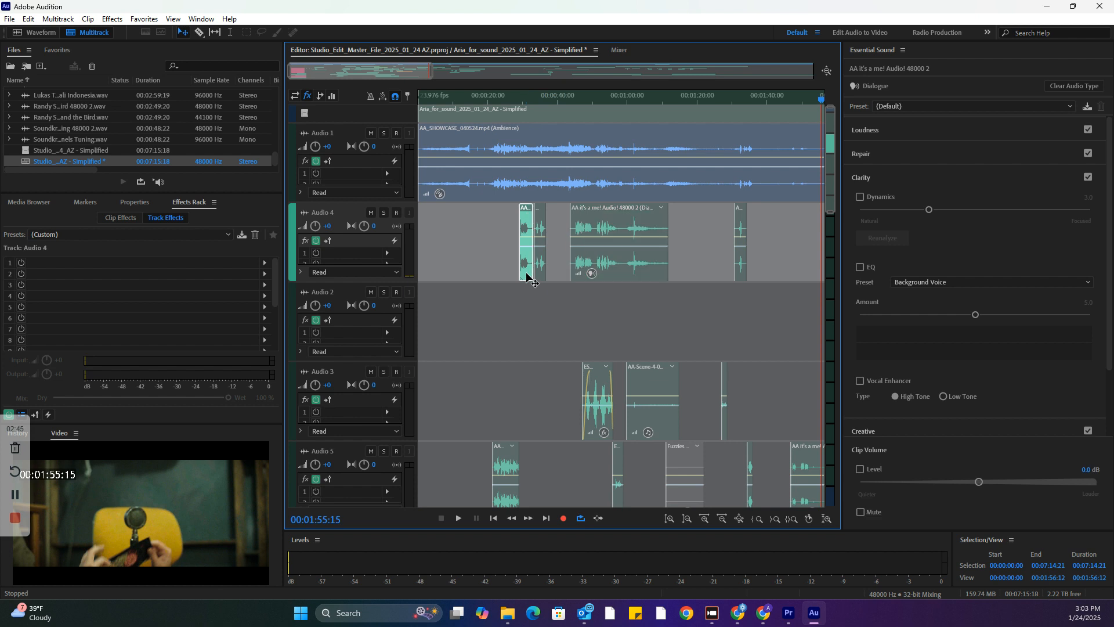
pyautogui.moveTo(527, 276); pyautogui.dragTo(533, 307)
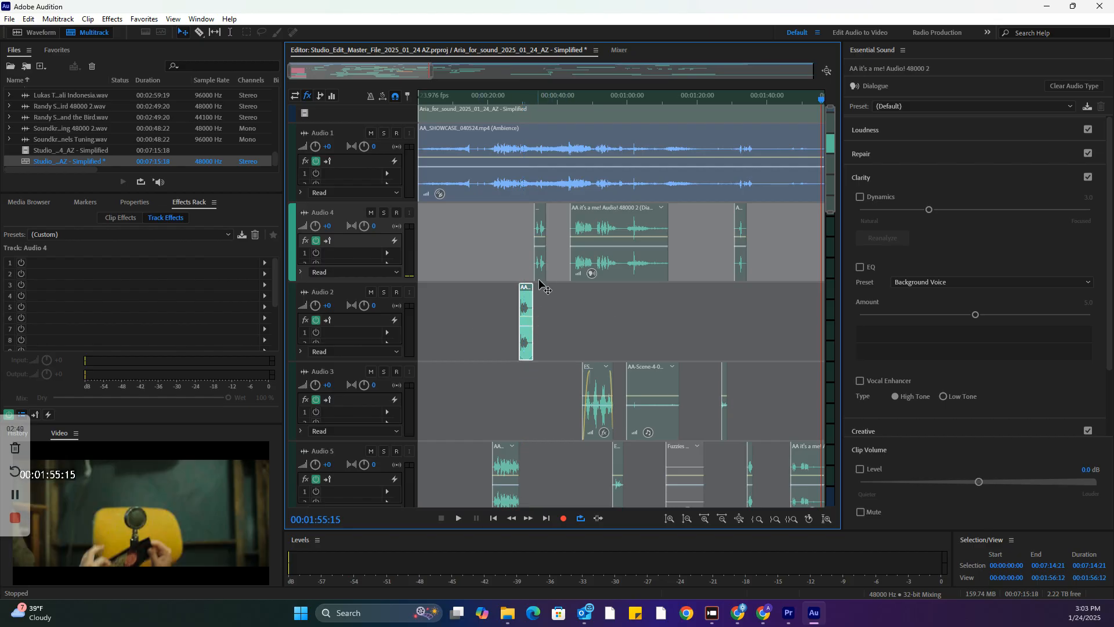
# Step: Move the next short clip on the Audio 4 track down to Audio 2 with its timing kept, and rename the Audio 4 track "Dialogue 1"
pyautogui.moveTo(540, 265); pyautogui.dragTo(659, 317)
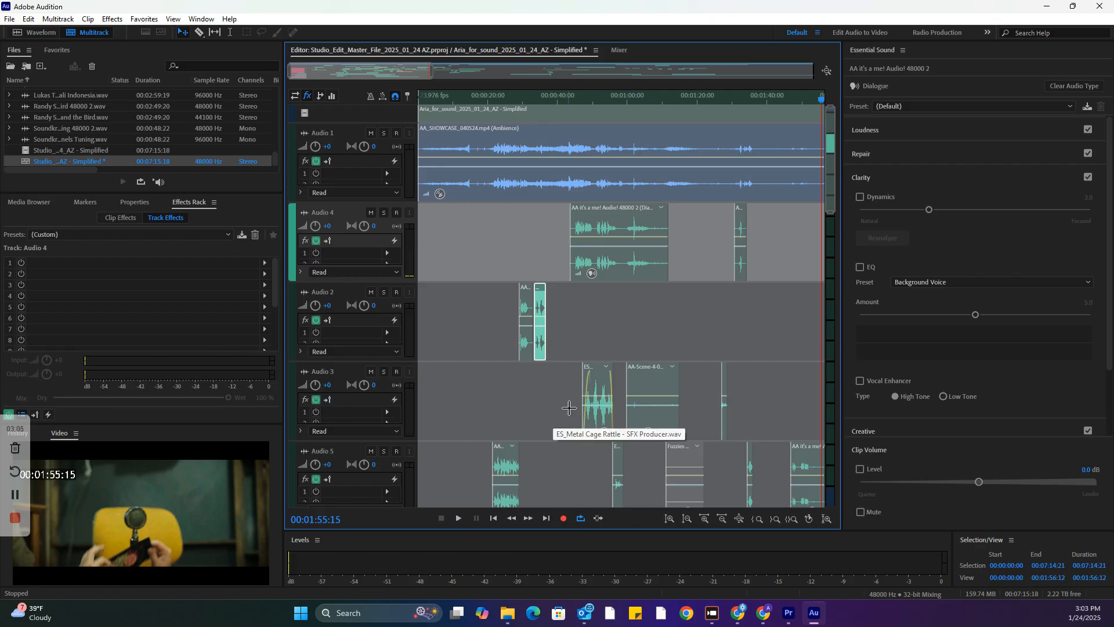
pyautogui.click(318, 211)
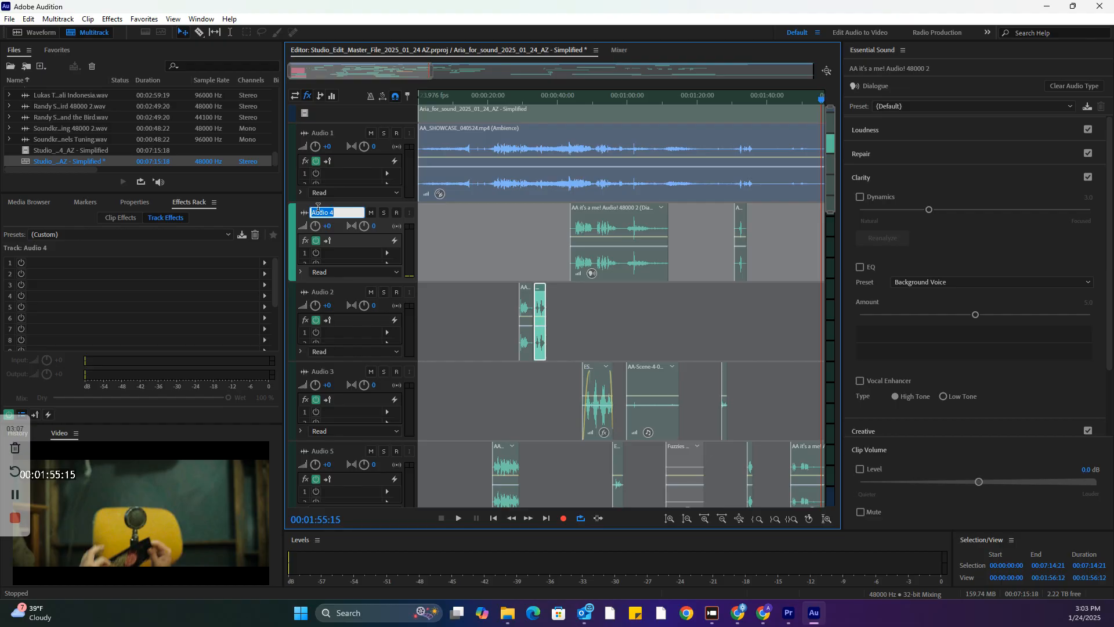
pyautogui.write('Voca')
pyautogui.press('BackSpace')
pyautogui.press('BackSpace')
pyautogui.press('BackSpace')
pyautogui.press('BackSpace')
pyautogui.write('Dialogue 1')
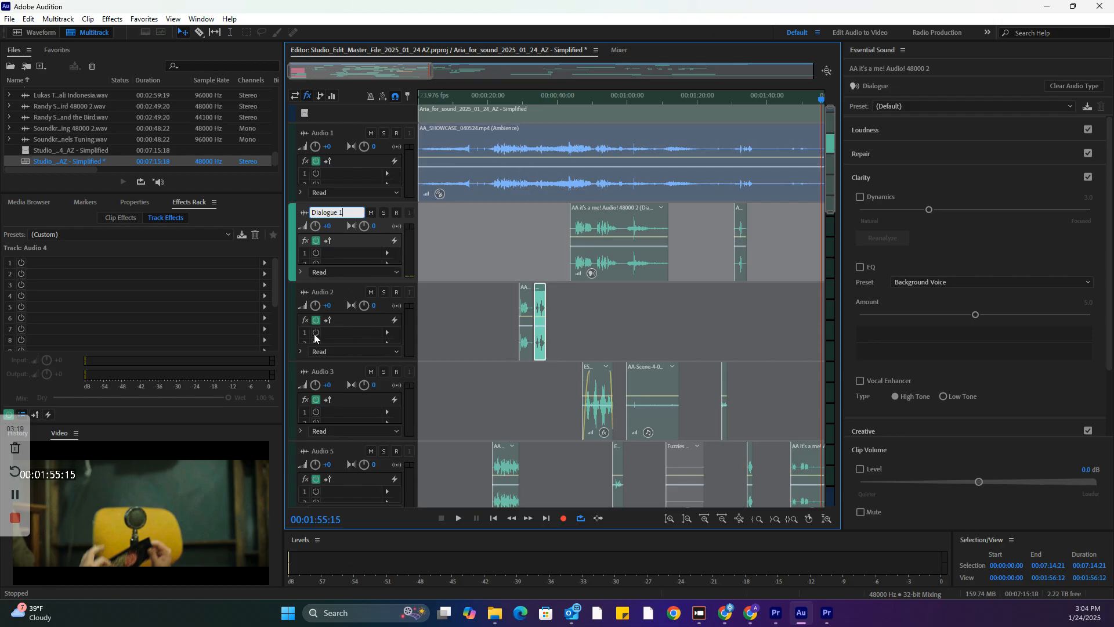
# Step: Close all open files and discard the changes to the Simplified session
pyautogui.click(9, 19)
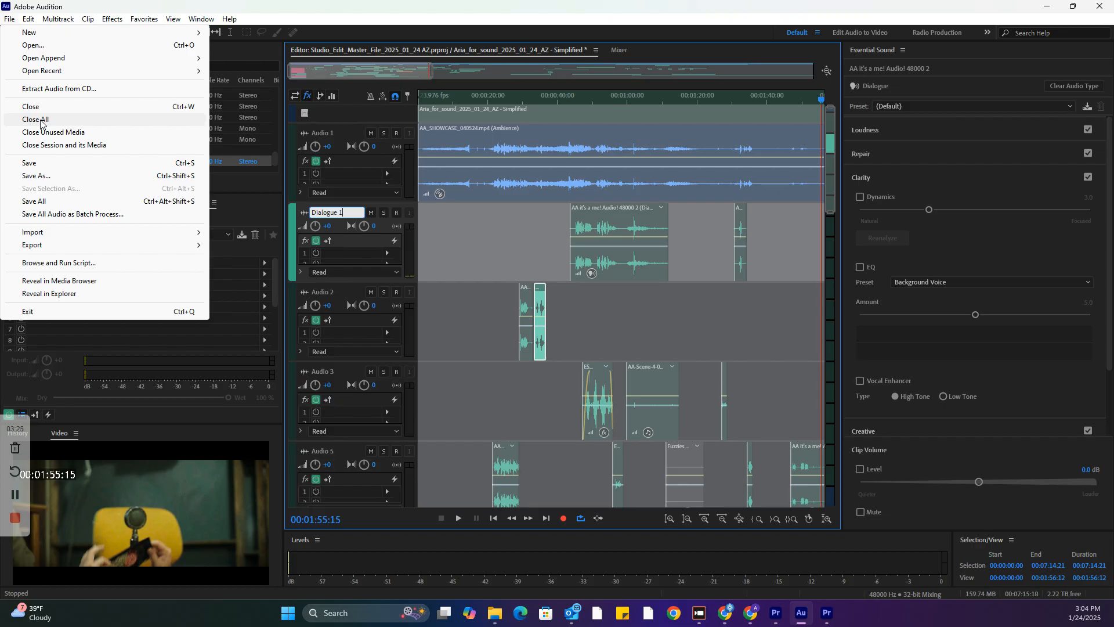
pyautogui.click(36, 120)
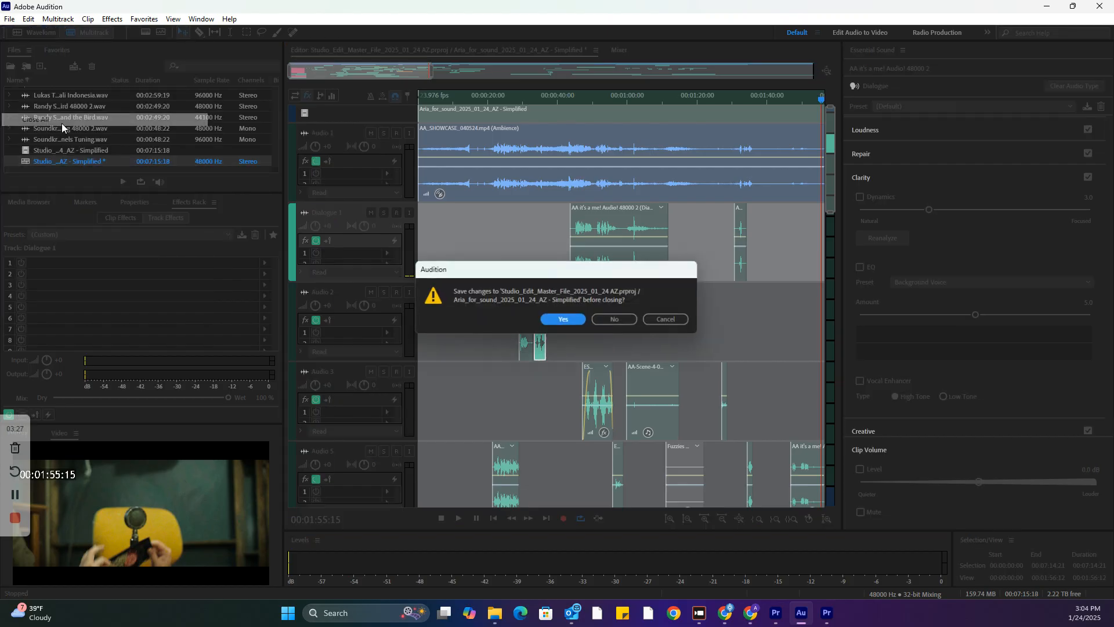
pyautogui.click(627, 319)
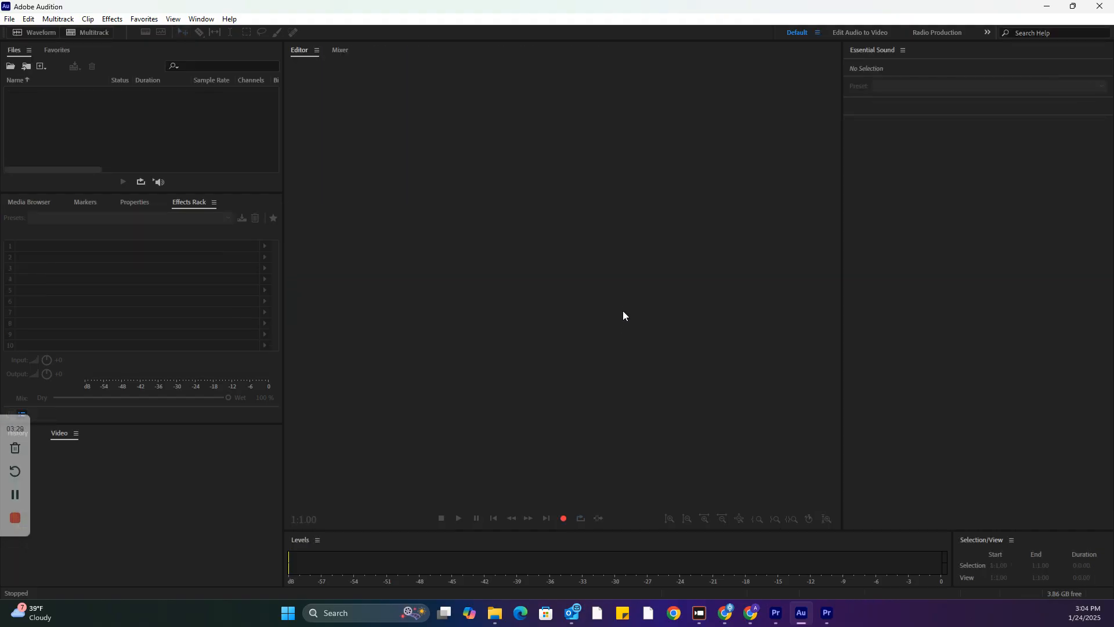
# Step: Import the OMF file "Aria_for_sound_2025_01_24_AZ - Simplified" from the OMF folder of the sound mix project
pyautogui.click(7, 20)
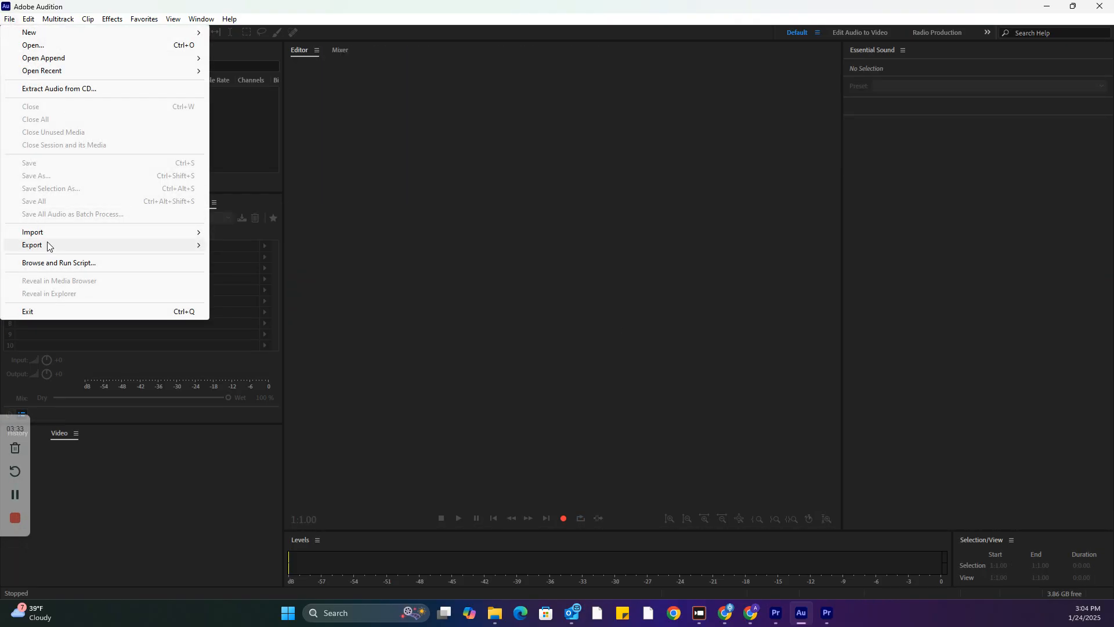
pyautogui.moveTo(57, 239)
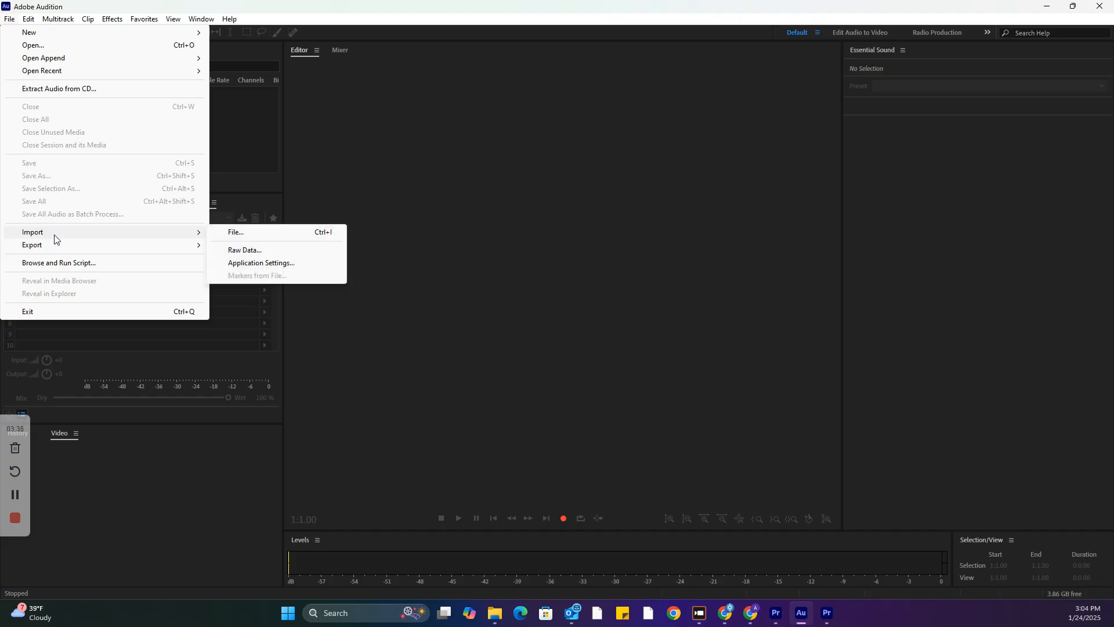
pyautogui.click(254, 238)
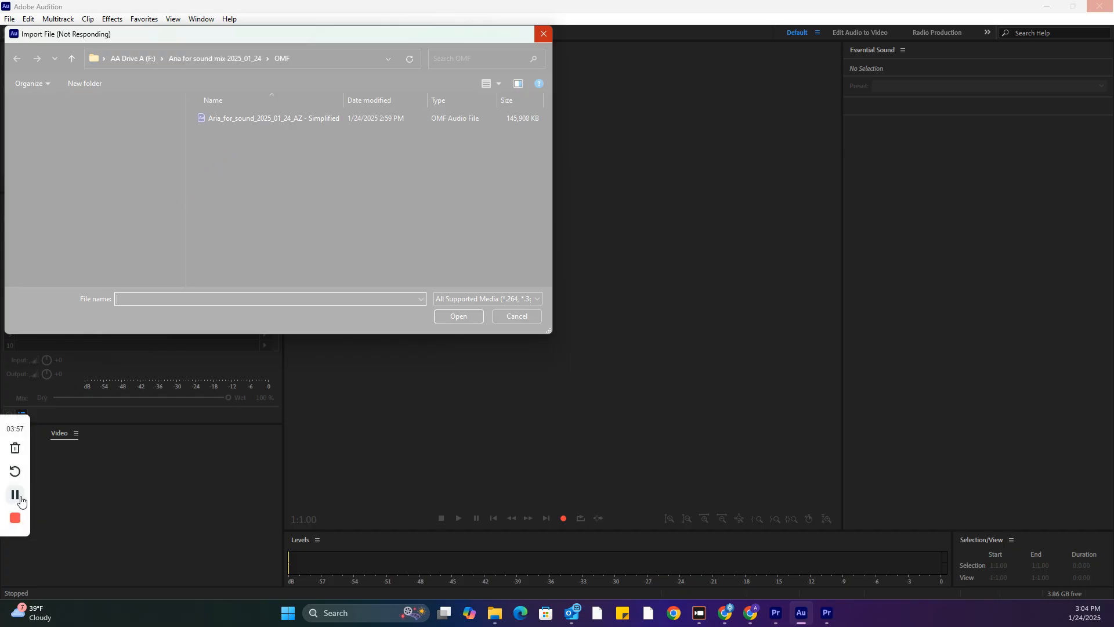
pyautogui.click(466, 315)
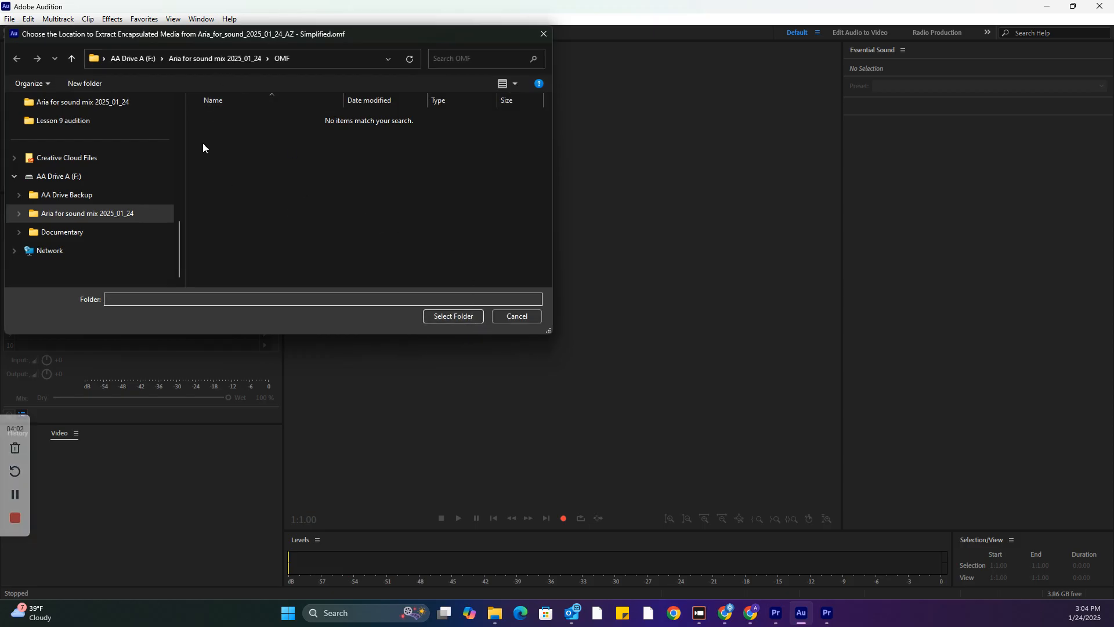
# Step: Create a folder named "extracted omf" inside "Aria for sound mix 2025_01_24" and extract the OMF's encapsulated media into it
pyautogui.click(215, 58)
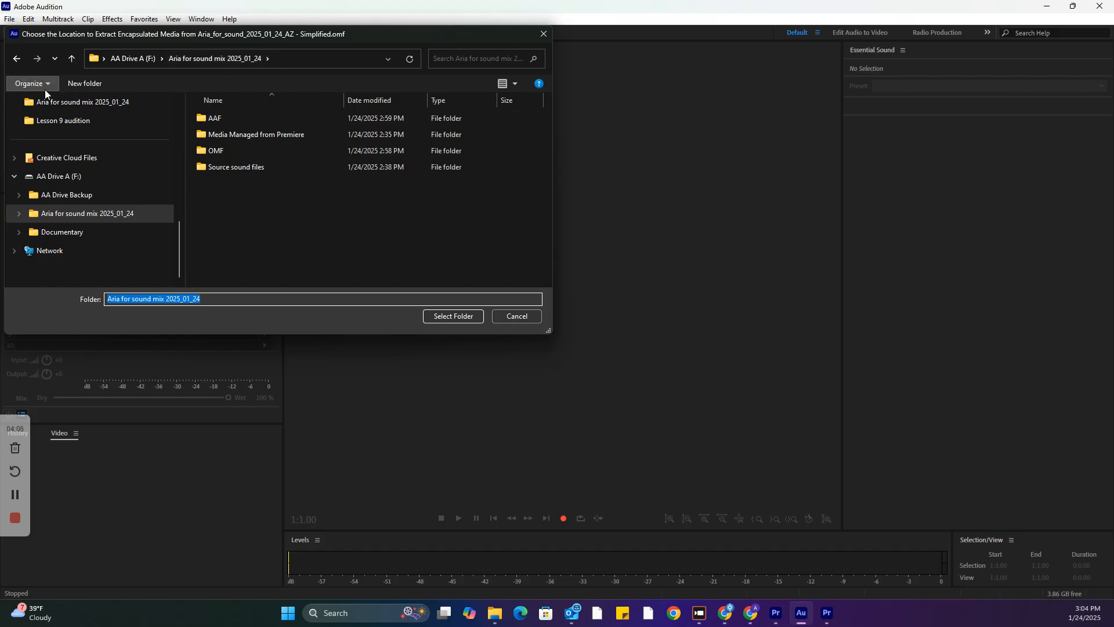
pyautogui.click(83, 81)
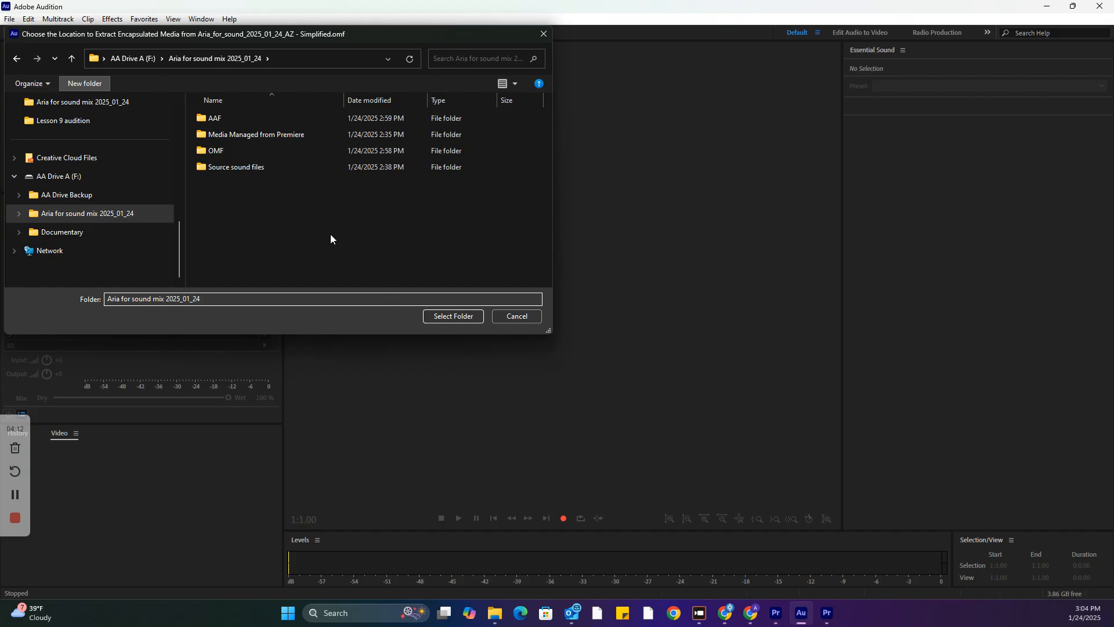
pyautogui.click(85, 83)
pyautogui.write('extracted omf')
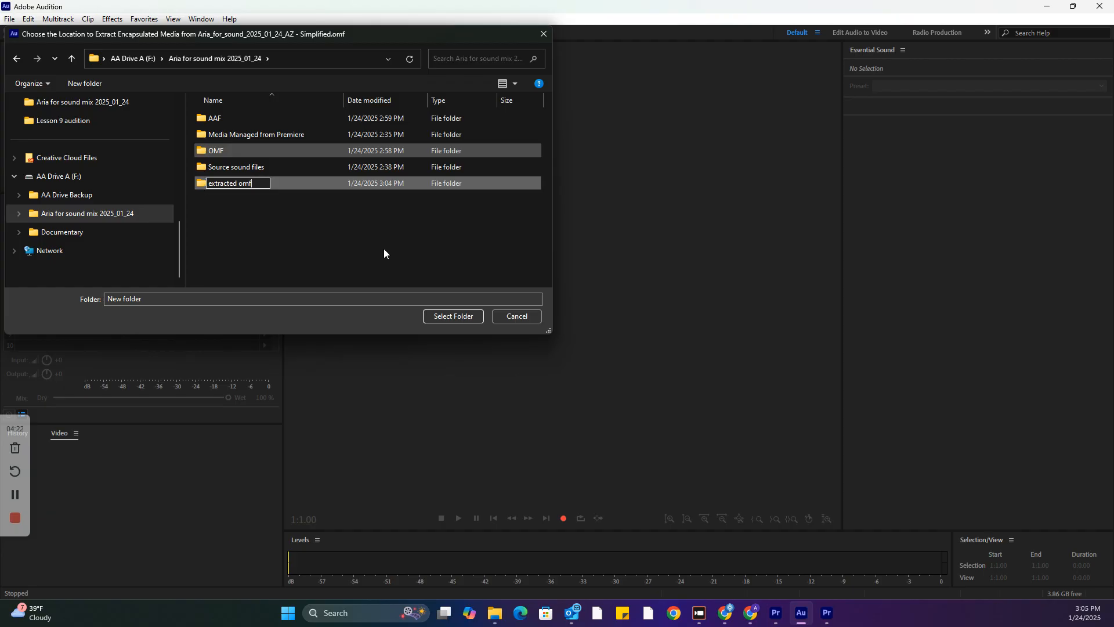
pyautogui.press('Return')
pyautogui.press('Return')
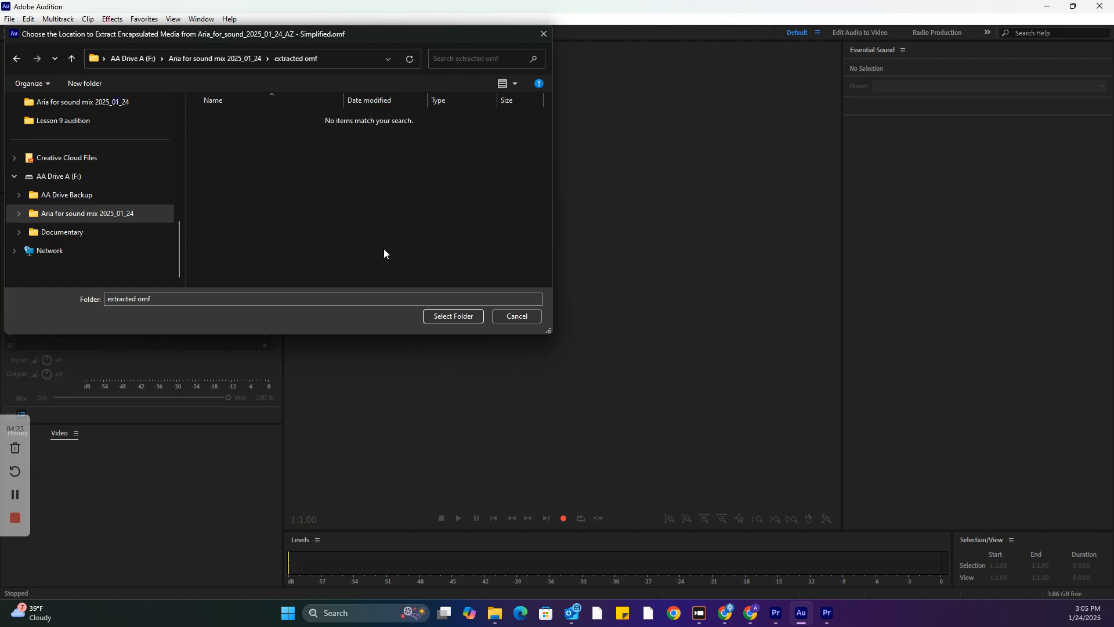
pyautogui.click(446, 316)
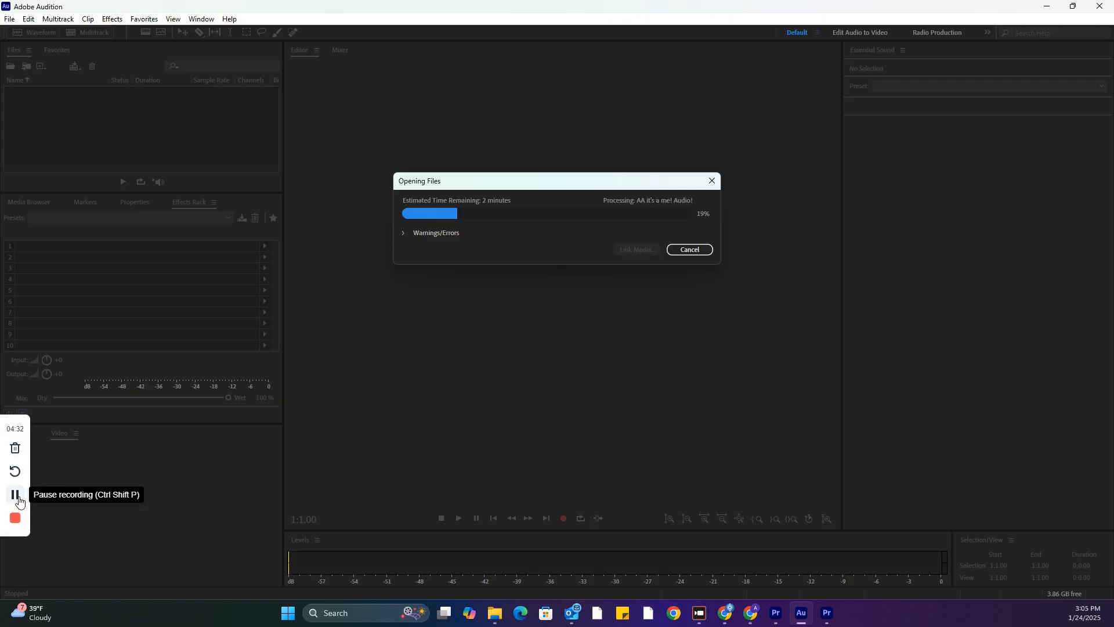
pyautogui.click(18, 500)
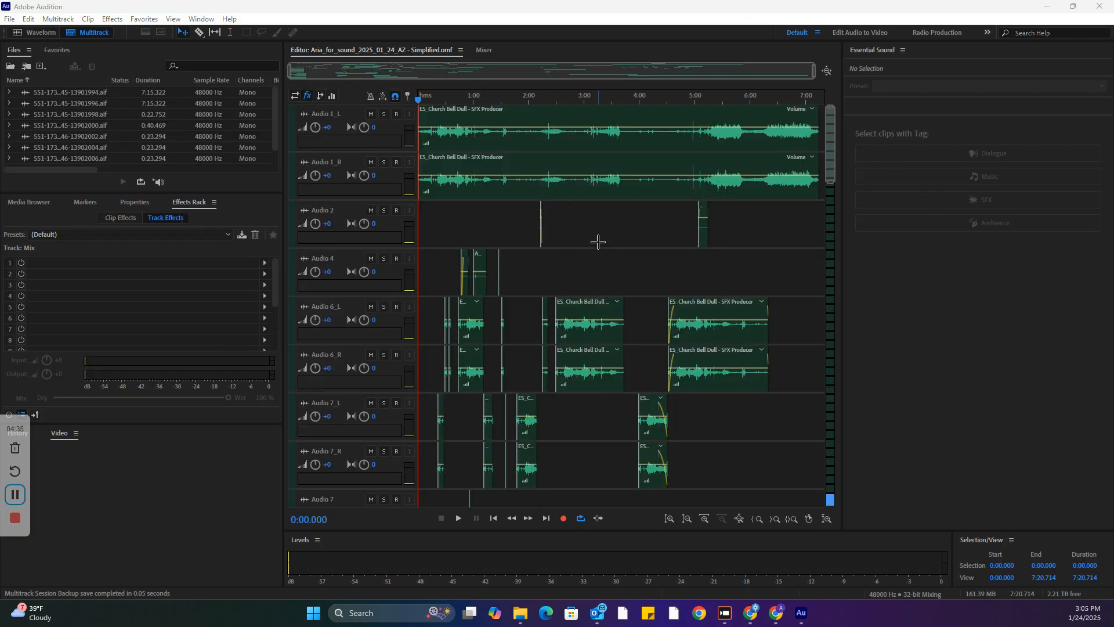
# Step: Examine the track names and clip layout of the imported OMF session, from Audio 1_L down to the Mix track
pyautogui.moveTo(830, 145); pyautogui.dragTo(856, 92)
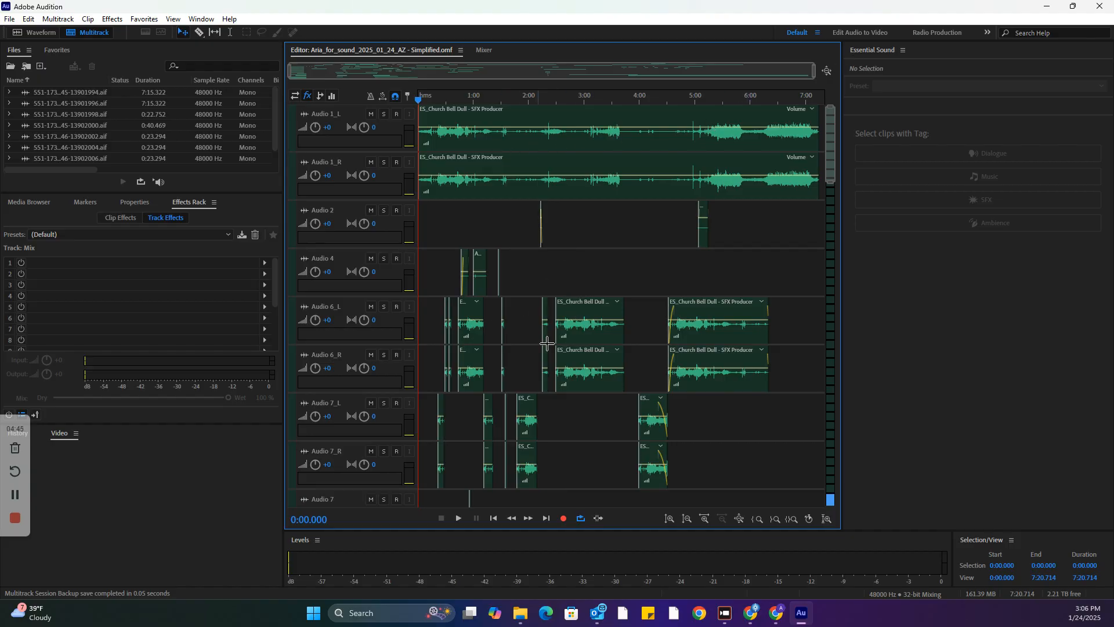
pyautogui.scroll(-2, 762, 447)
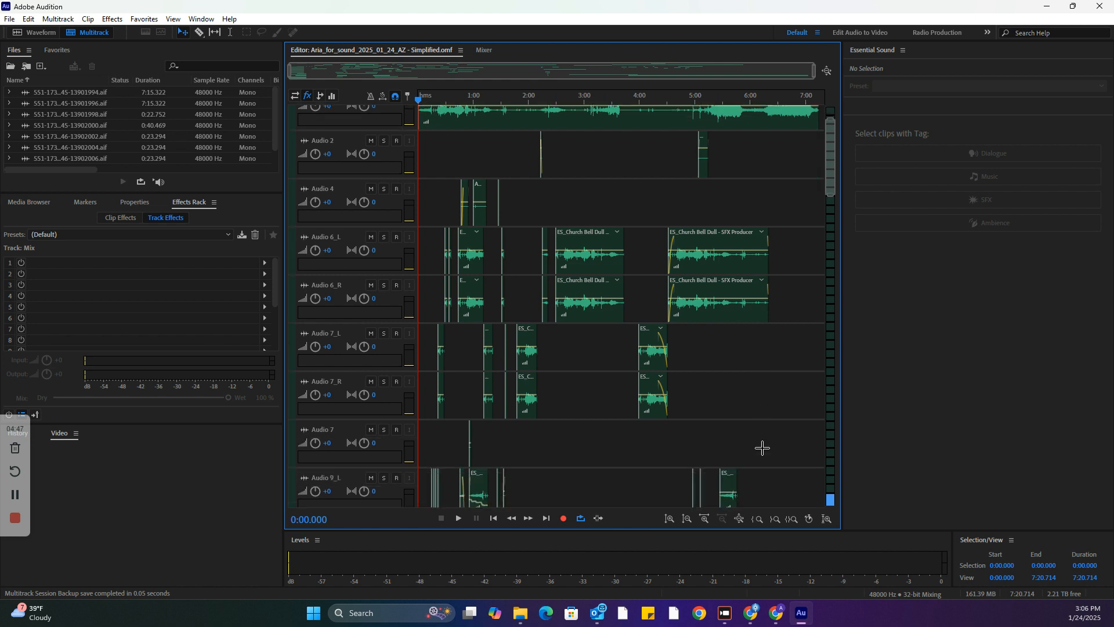
pyautogui.scroll(-20, 762, 447)
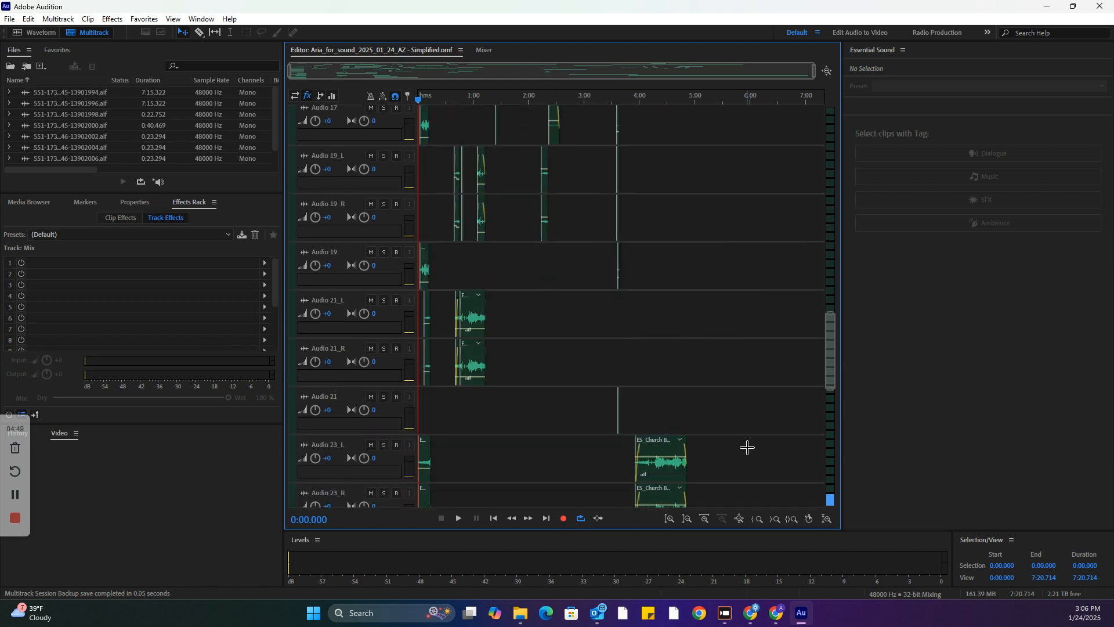
pyautogui.scroll(-15, 748, 447)
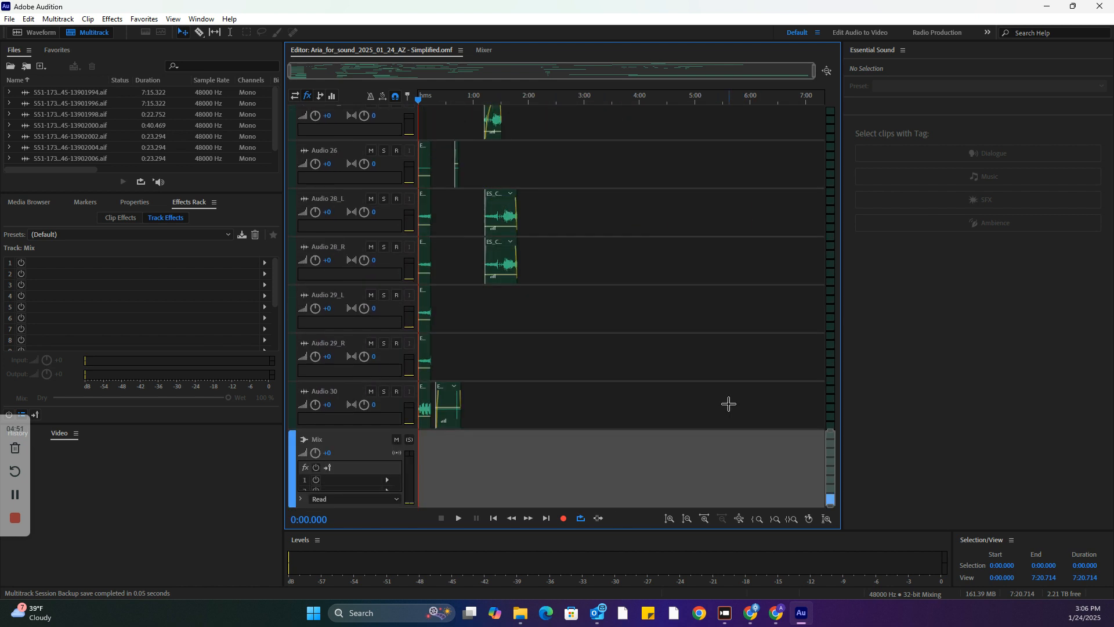